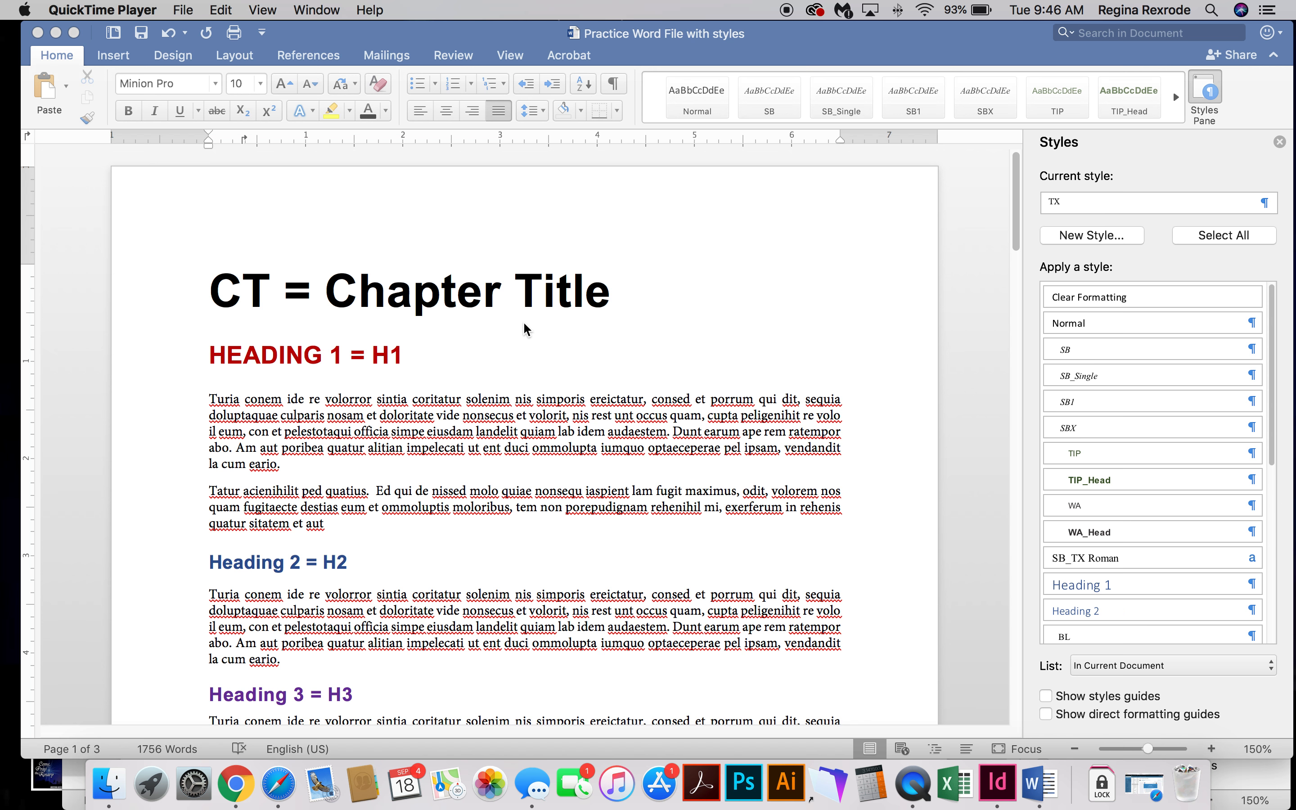
Inspect the paragraph styles applied to the chapter title, the first heading and the body text beneath it.
click(462, 296)
click(391, 293)
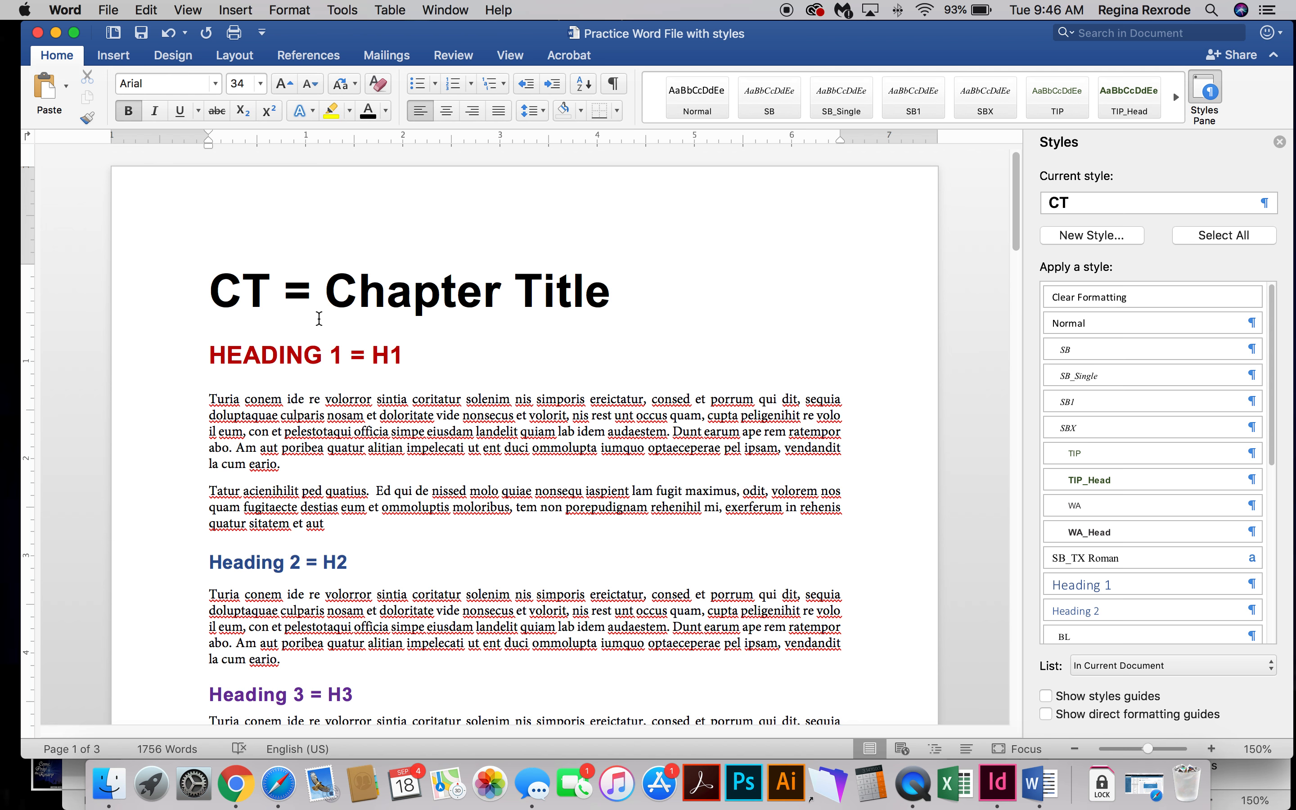
double_click(262, 286)
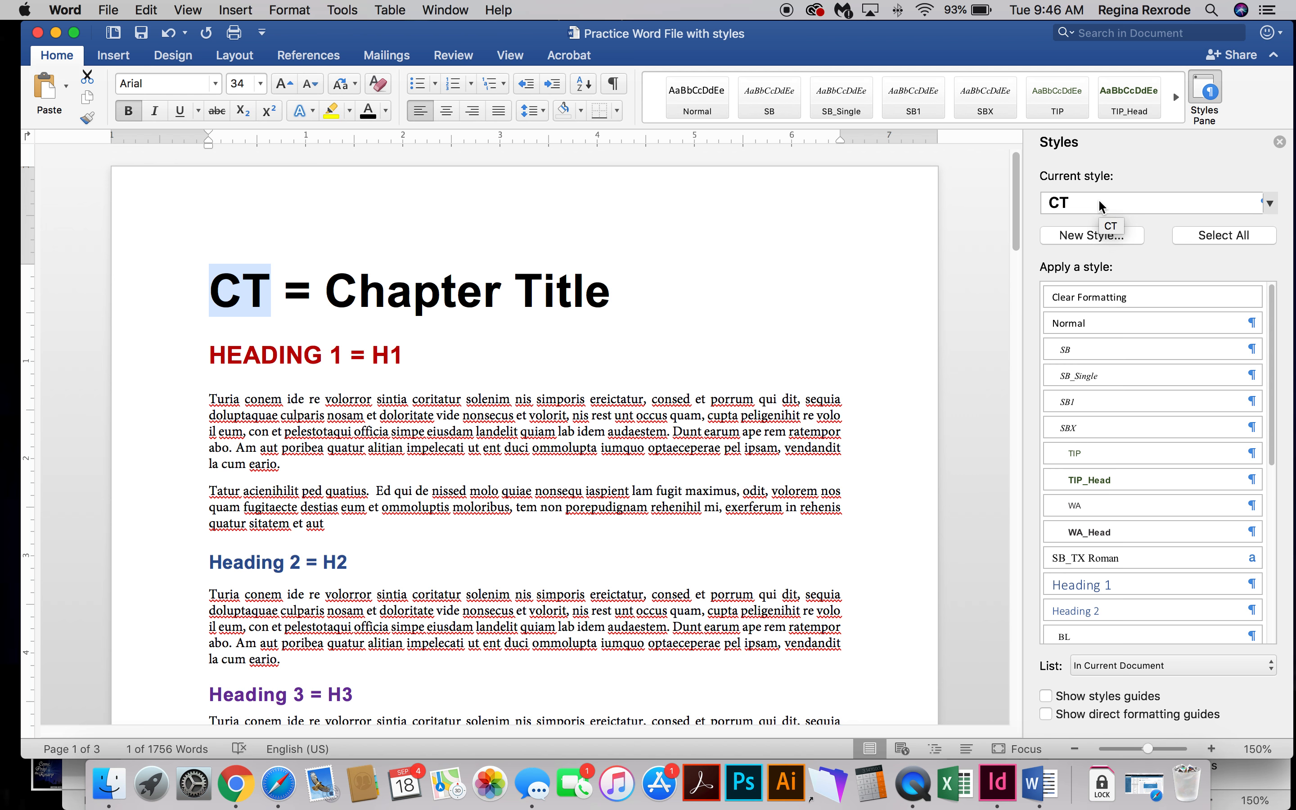
click(327, 360)
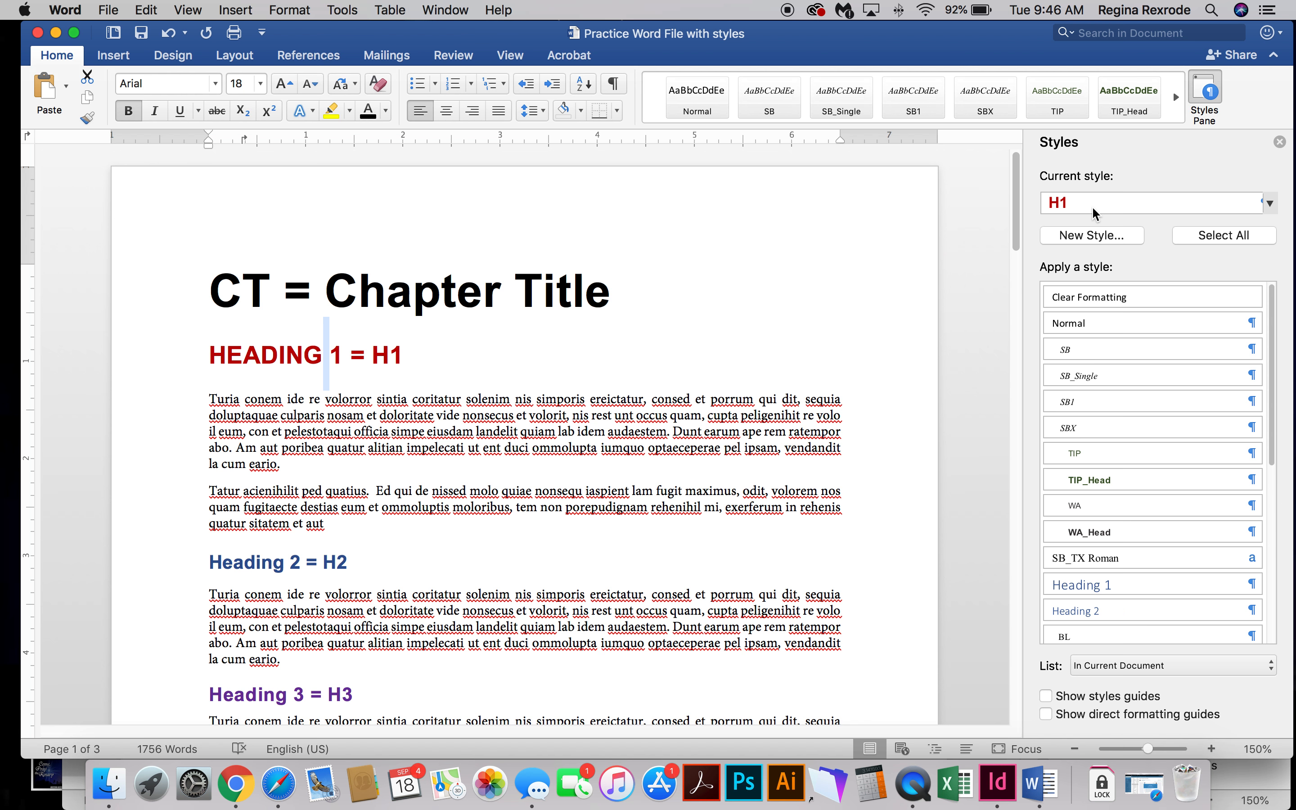
click(390, 432)
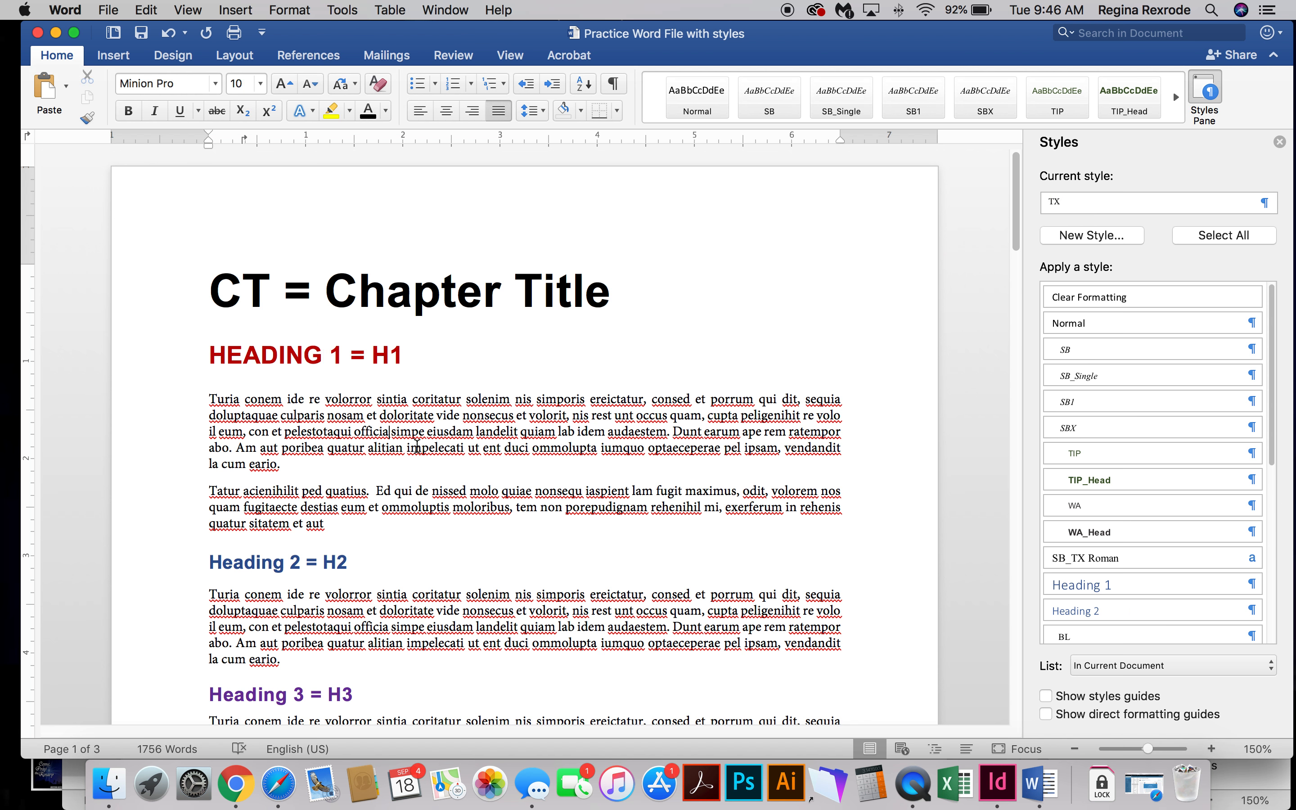
Check which styles are applied to the second- and third-level headings and their body paragraphs.
scroll(416, 438, down, 4)
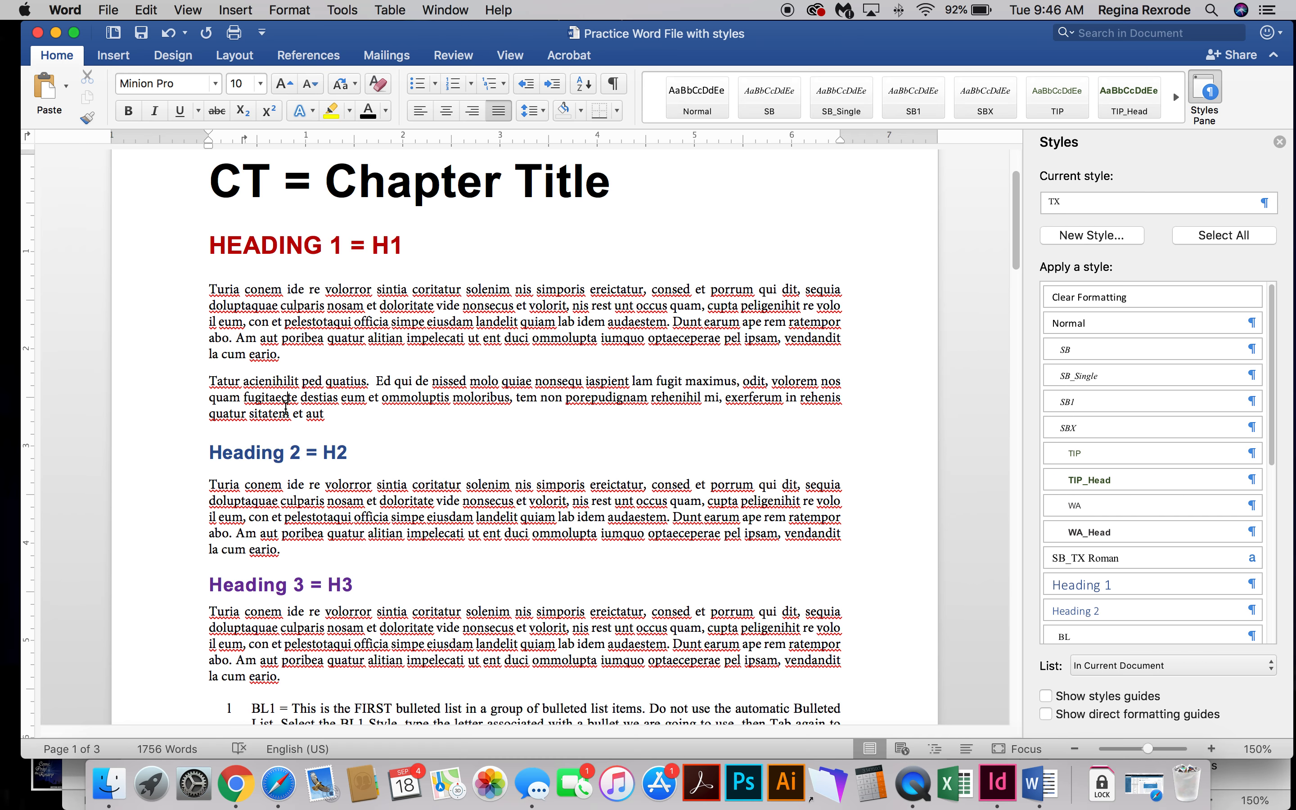
click(286, 453)
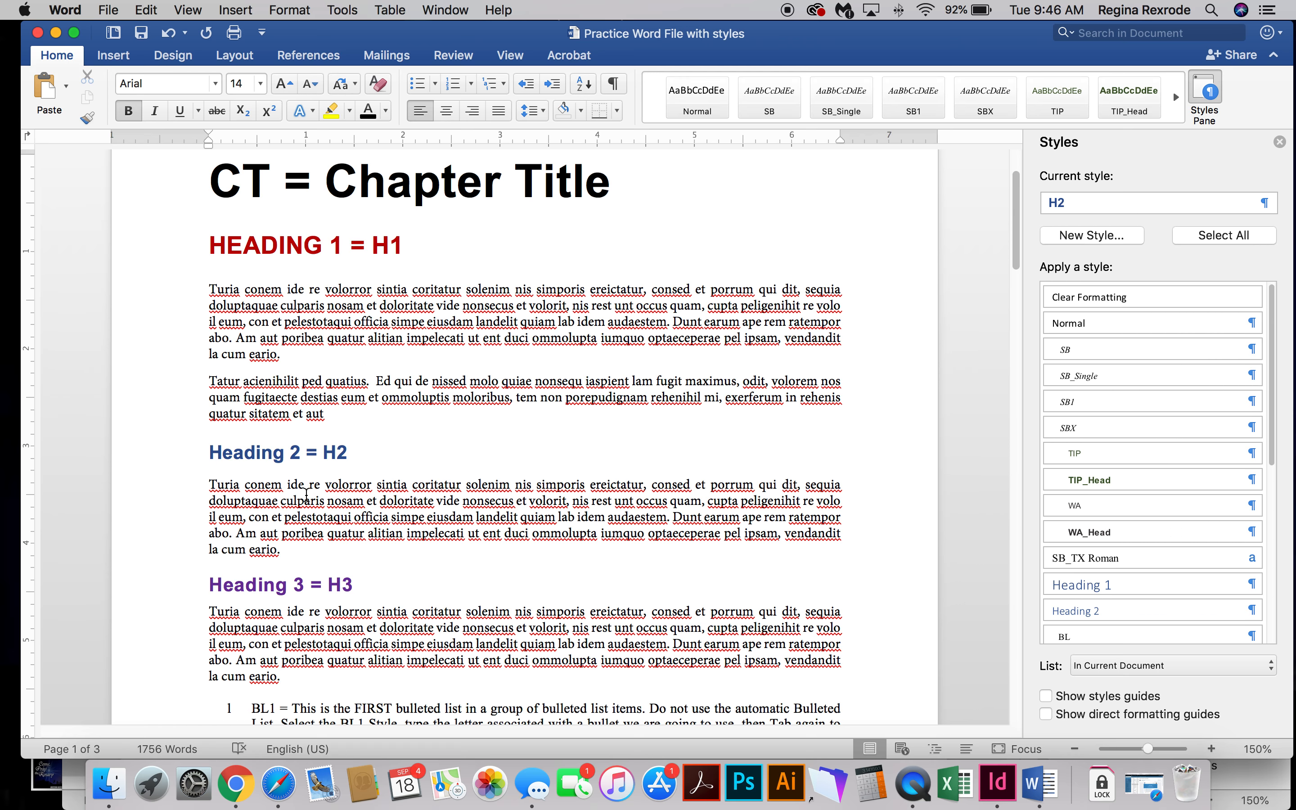
click(296, 503)
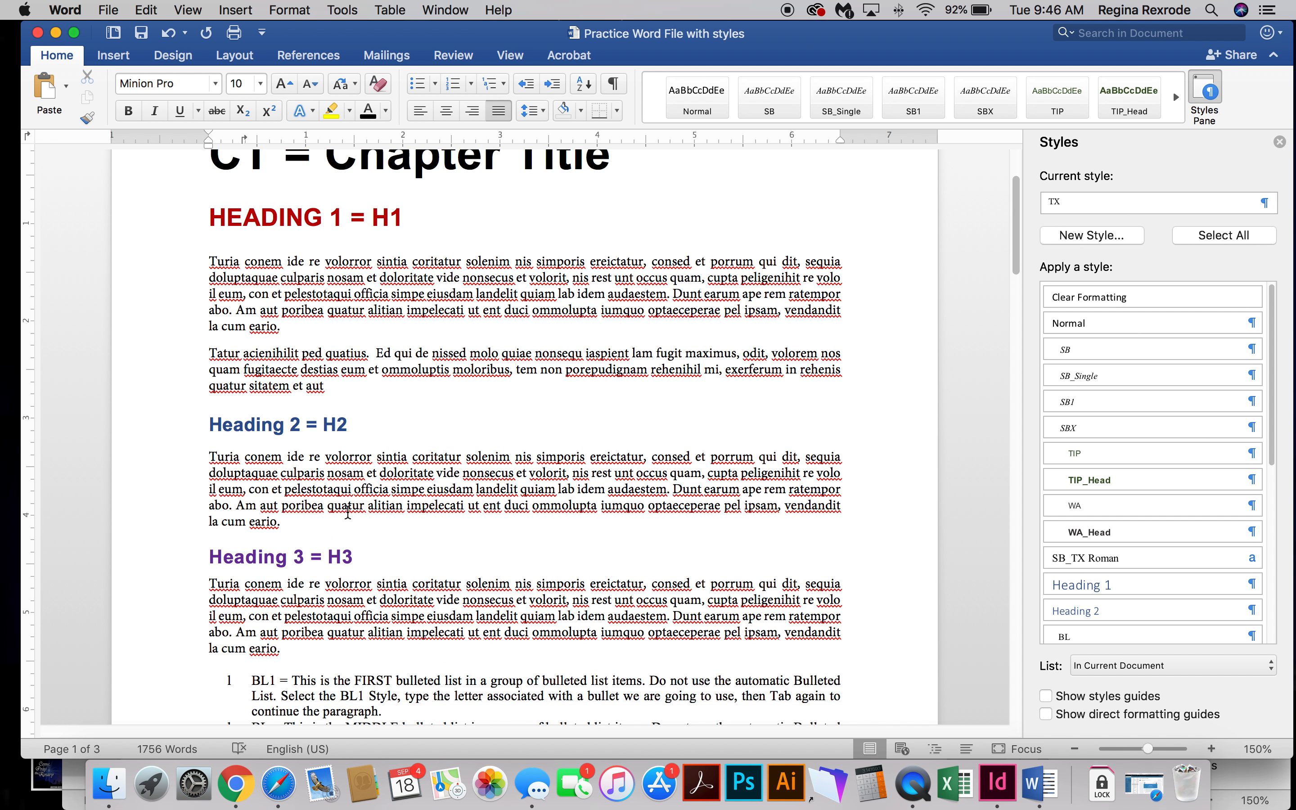
scroll(342, 500, down, 2)
click(356, 533)
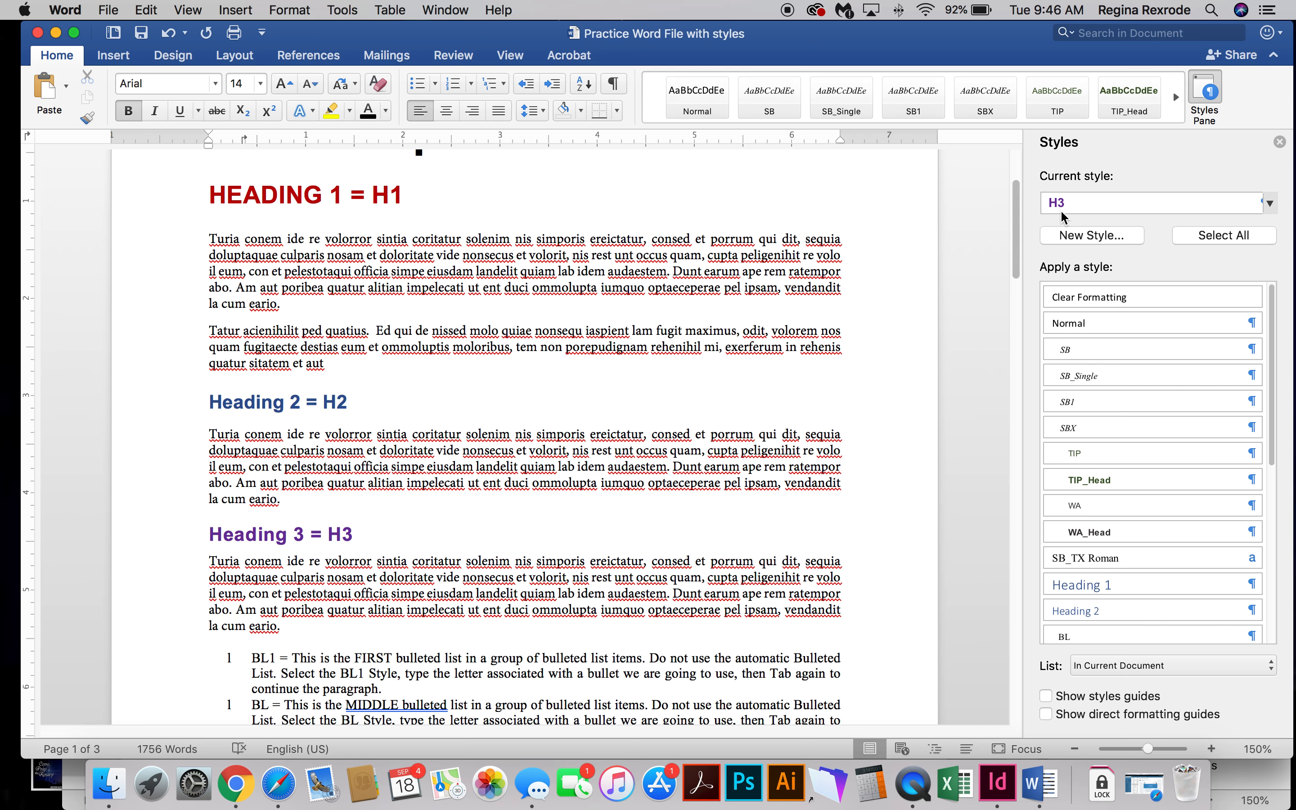
click(386, 583)
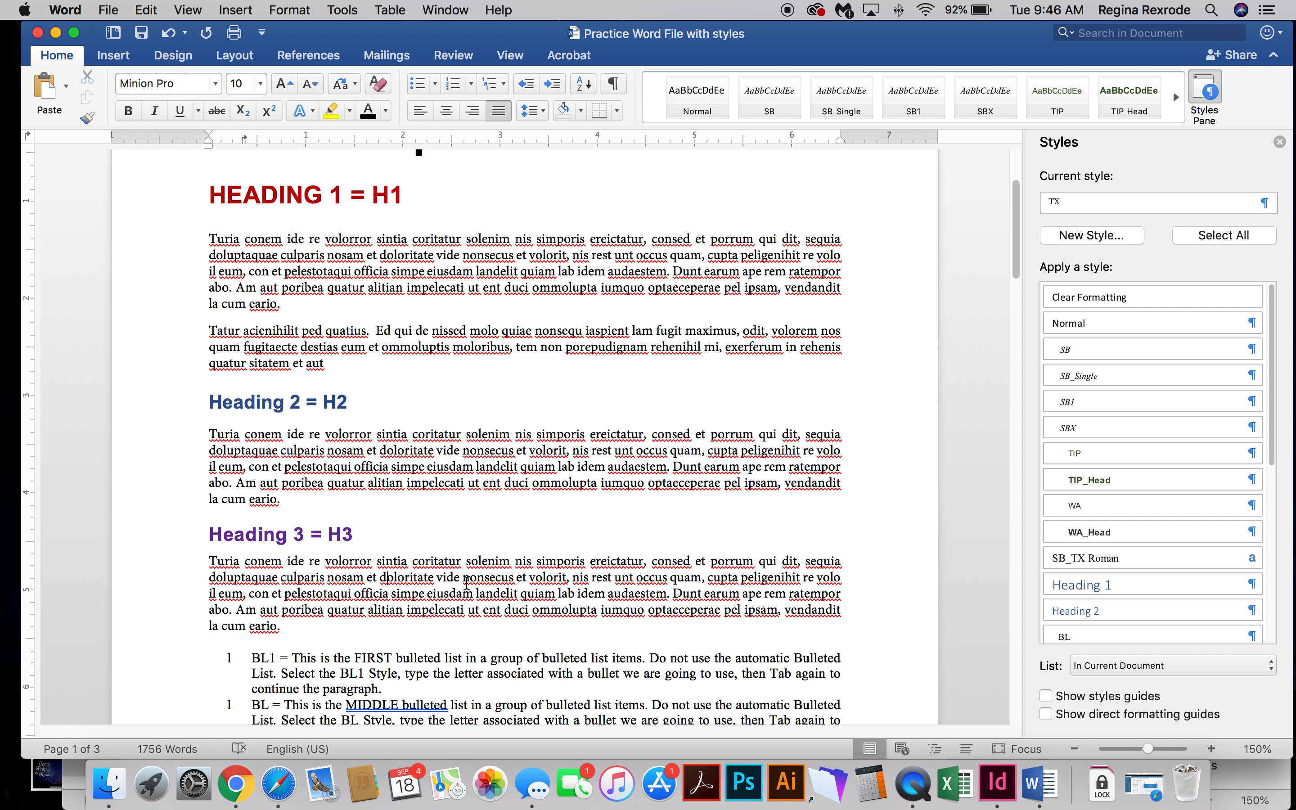
scroll(464, 582, down, 4)
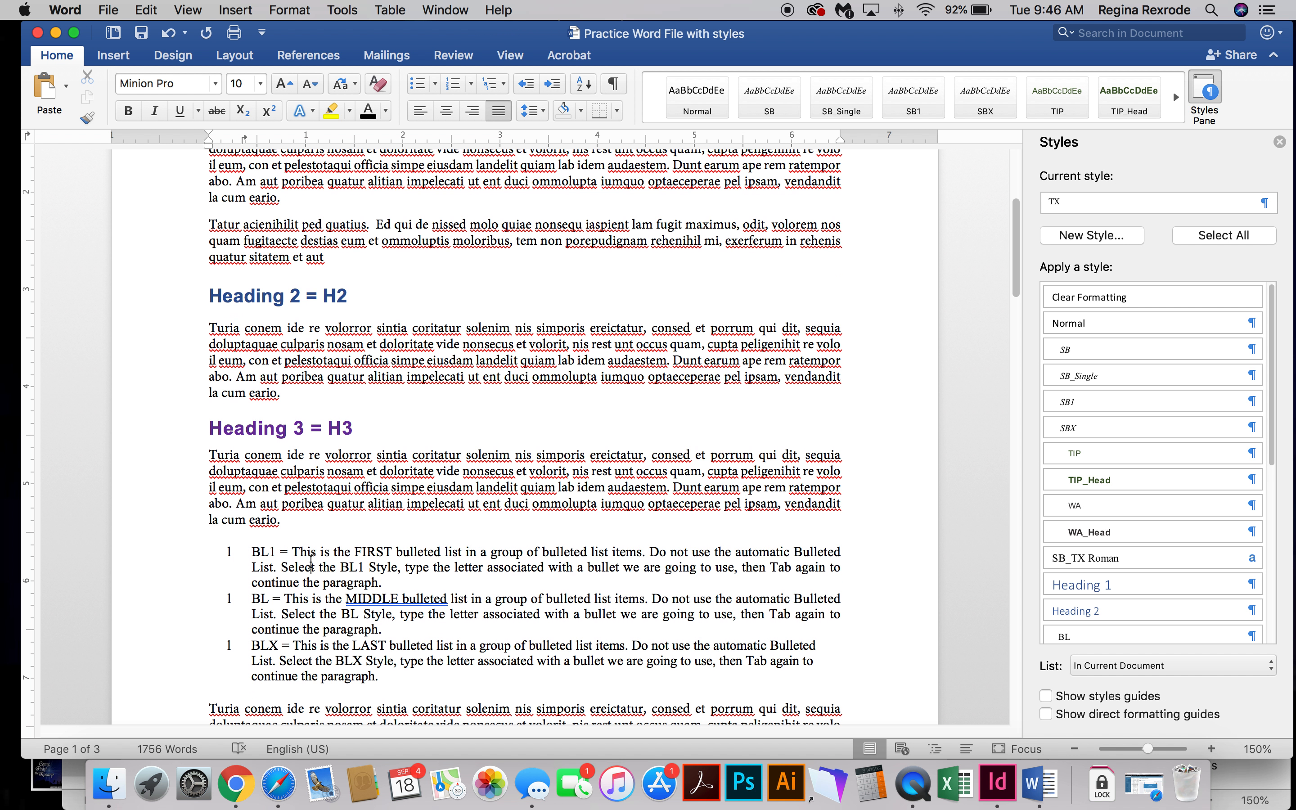
Examine the styles of the first, middle and last items in the bulleted list.
click(316, 565)
scroll(316, 568, down, 1)
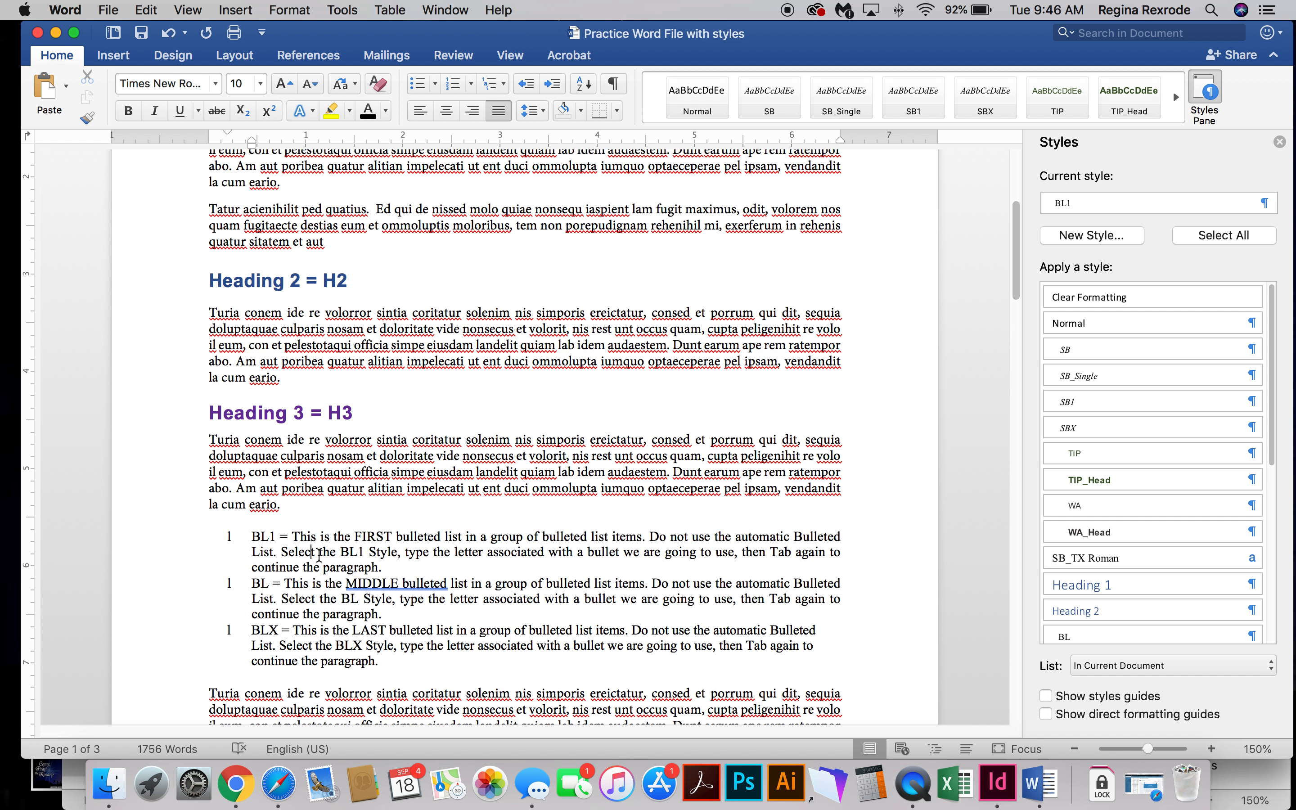
drag(319, 554, 326, 615)
click(332, 627)
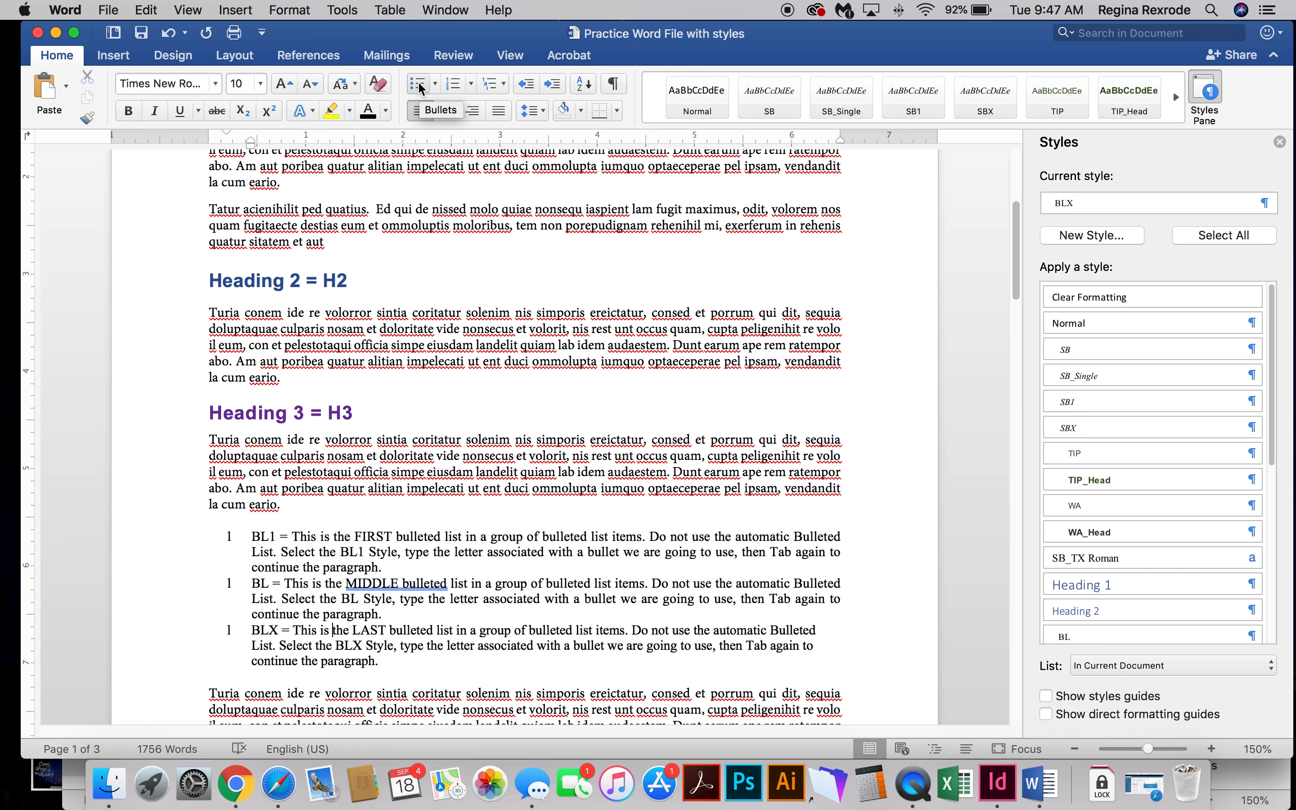
click(329, 556)
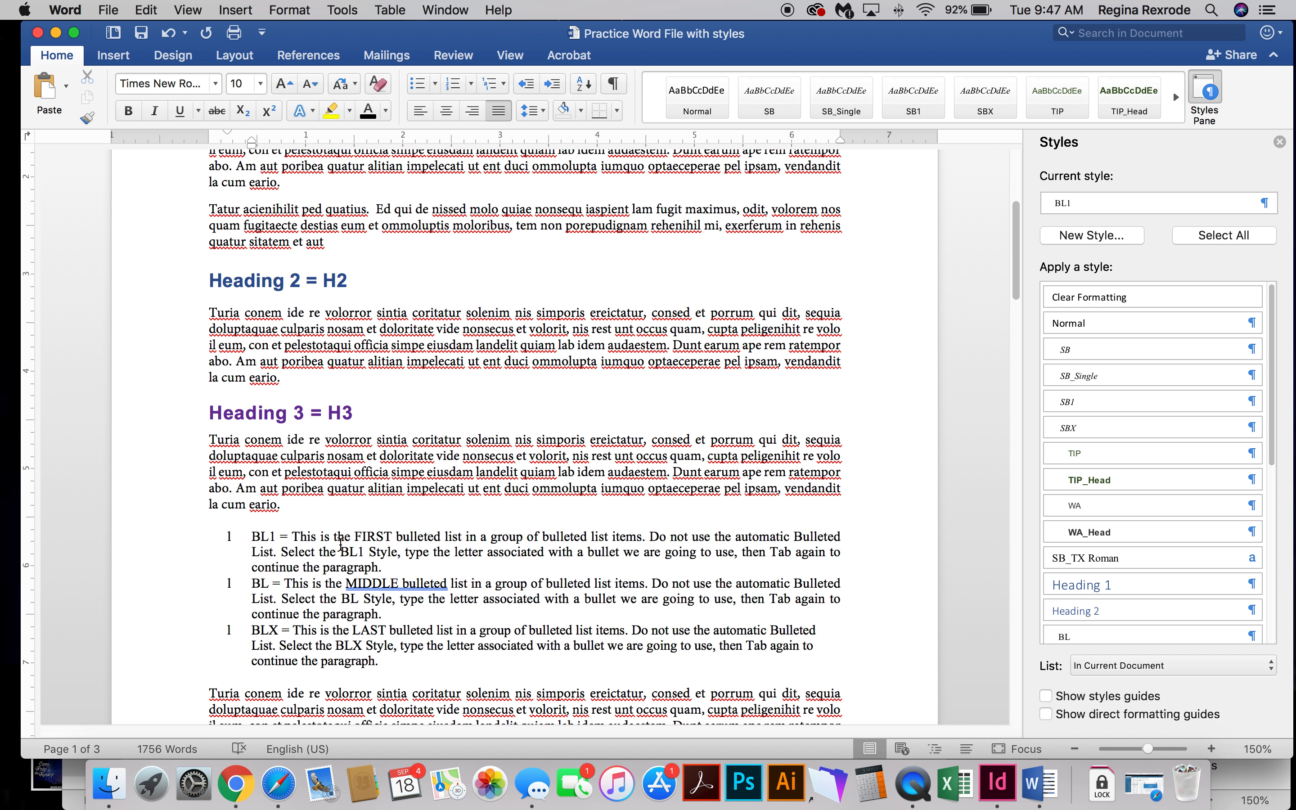
click(229, 536)
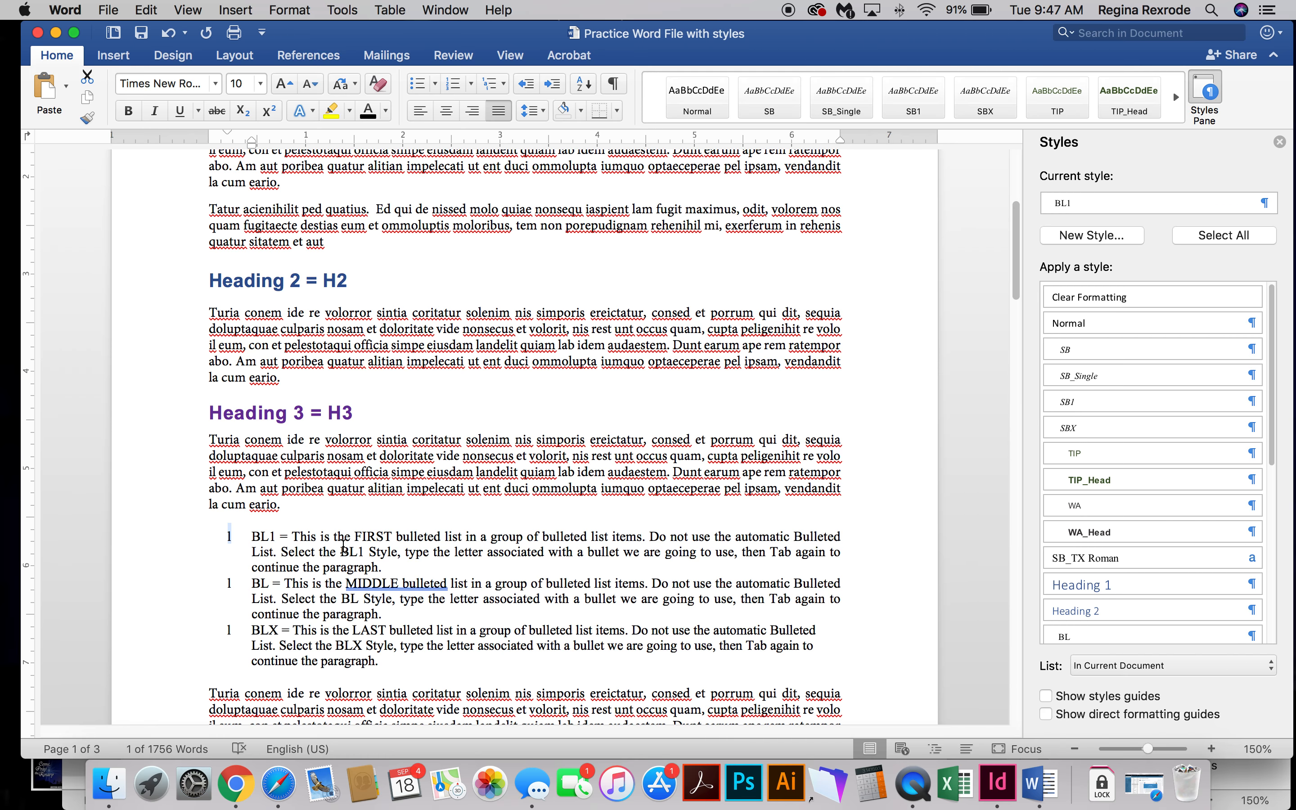
click(274, 538)
click(330, 594)
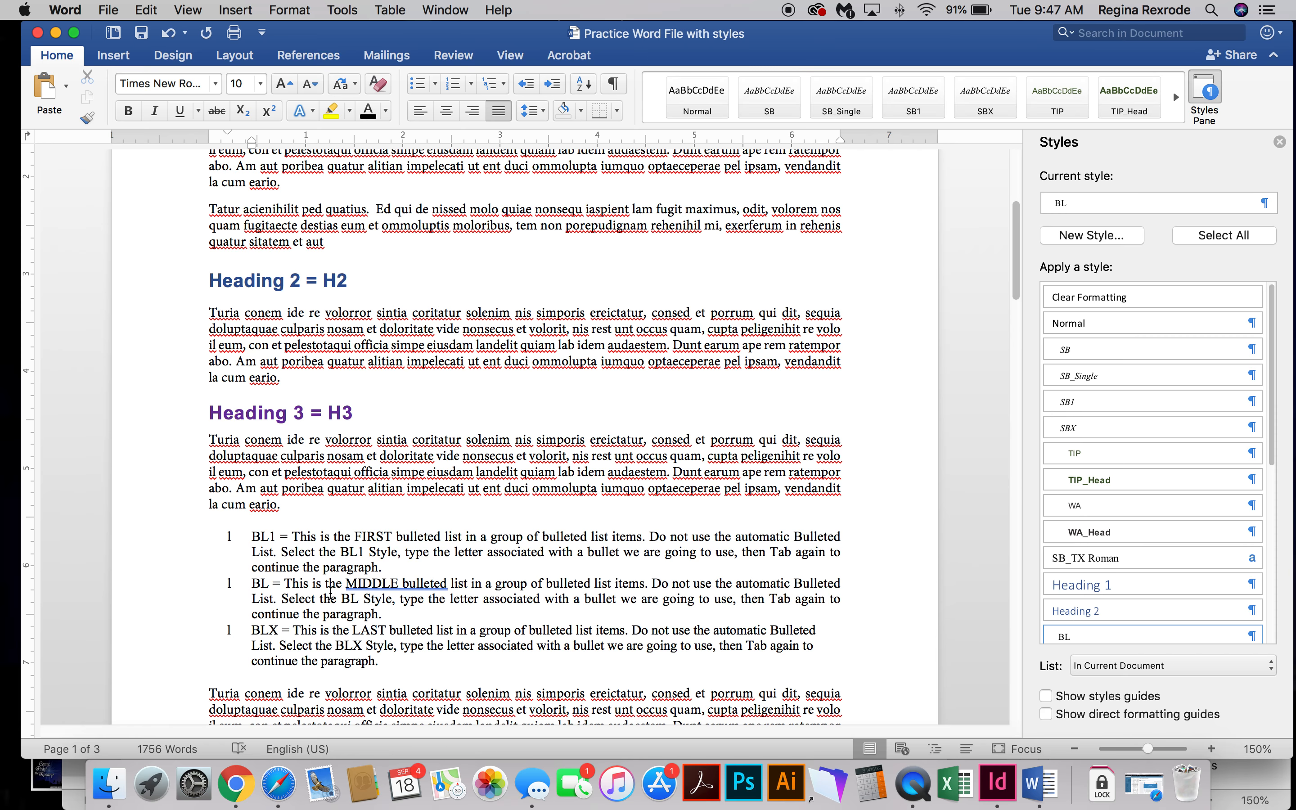
click(335, 662)
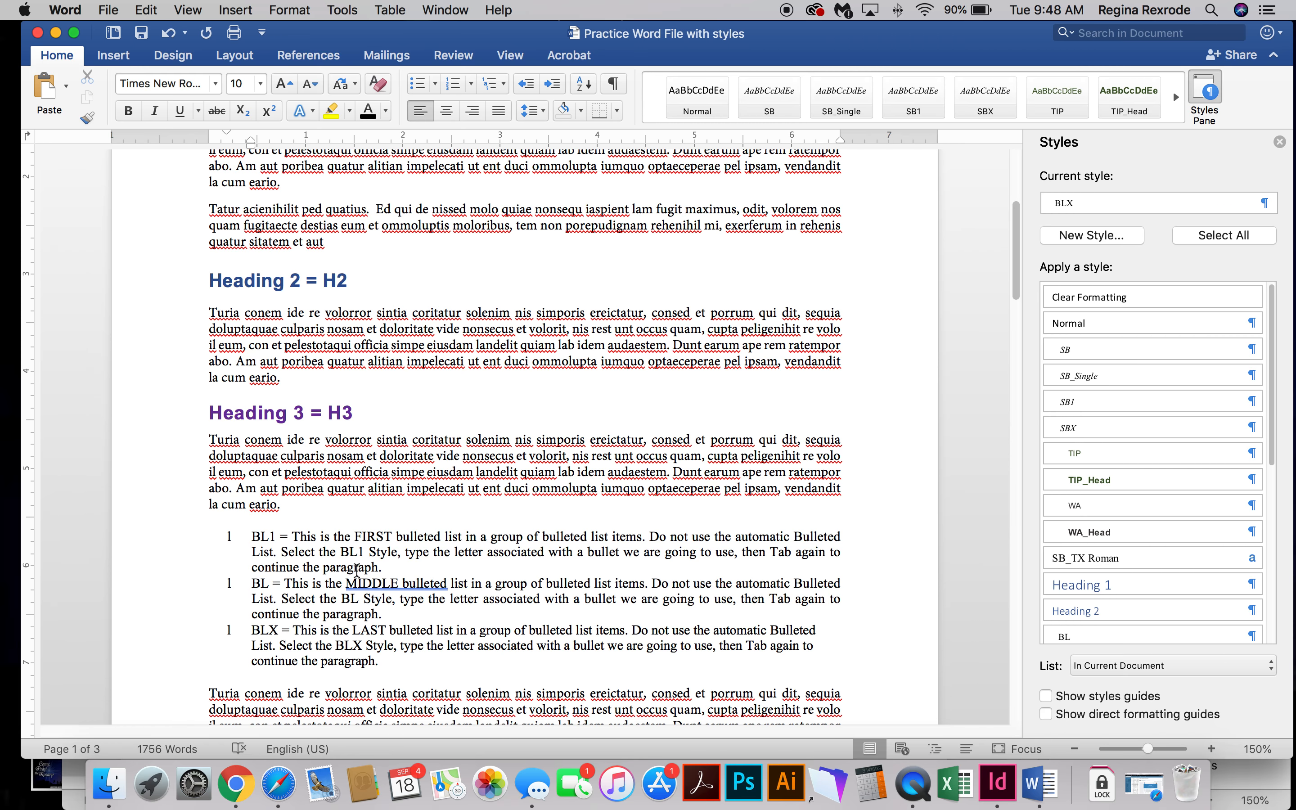
Check the styles of the closing body paragraphs and the Heading 2 at the top of page two.
scroll(305, 606, down, 5)
click(356, 590)
scroll(421, 591, down, 2)
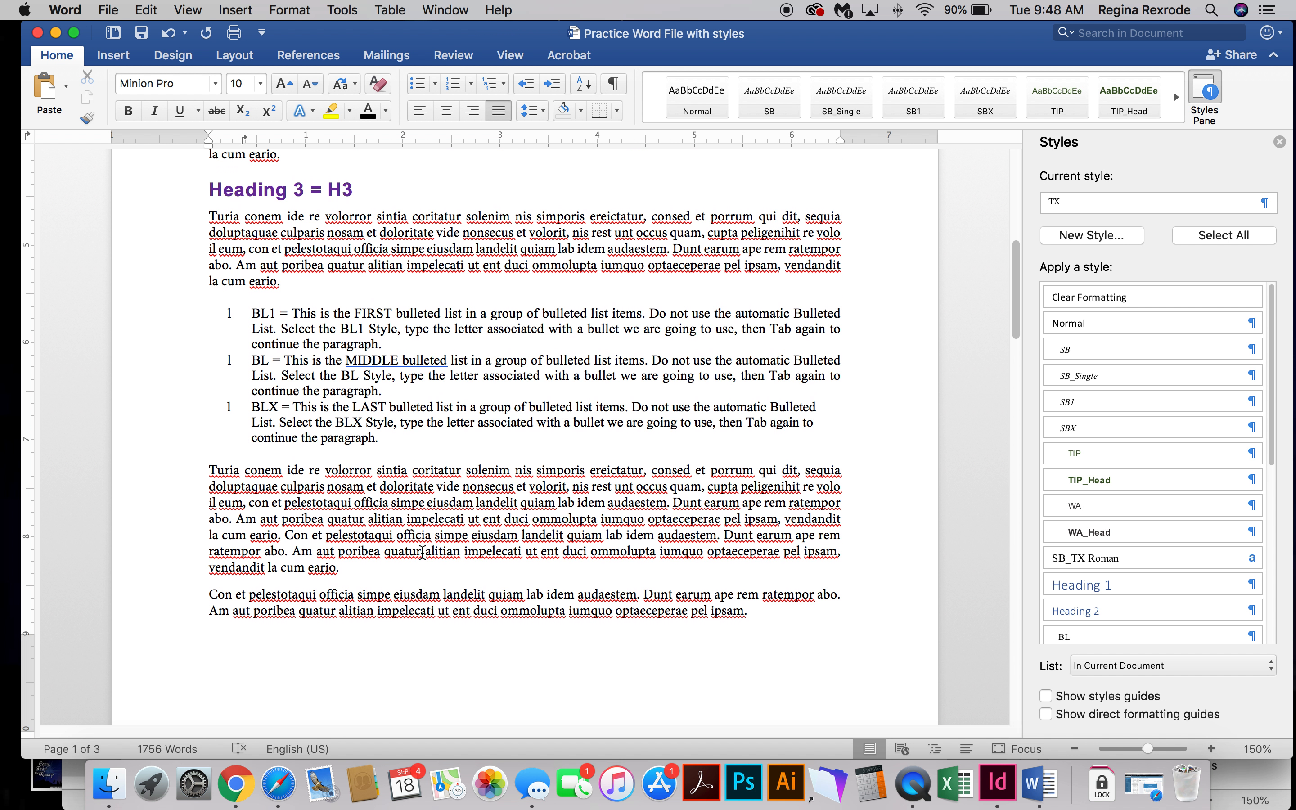
scroll(423, 553, down, 1)
scroll(423, 562, down, 10)
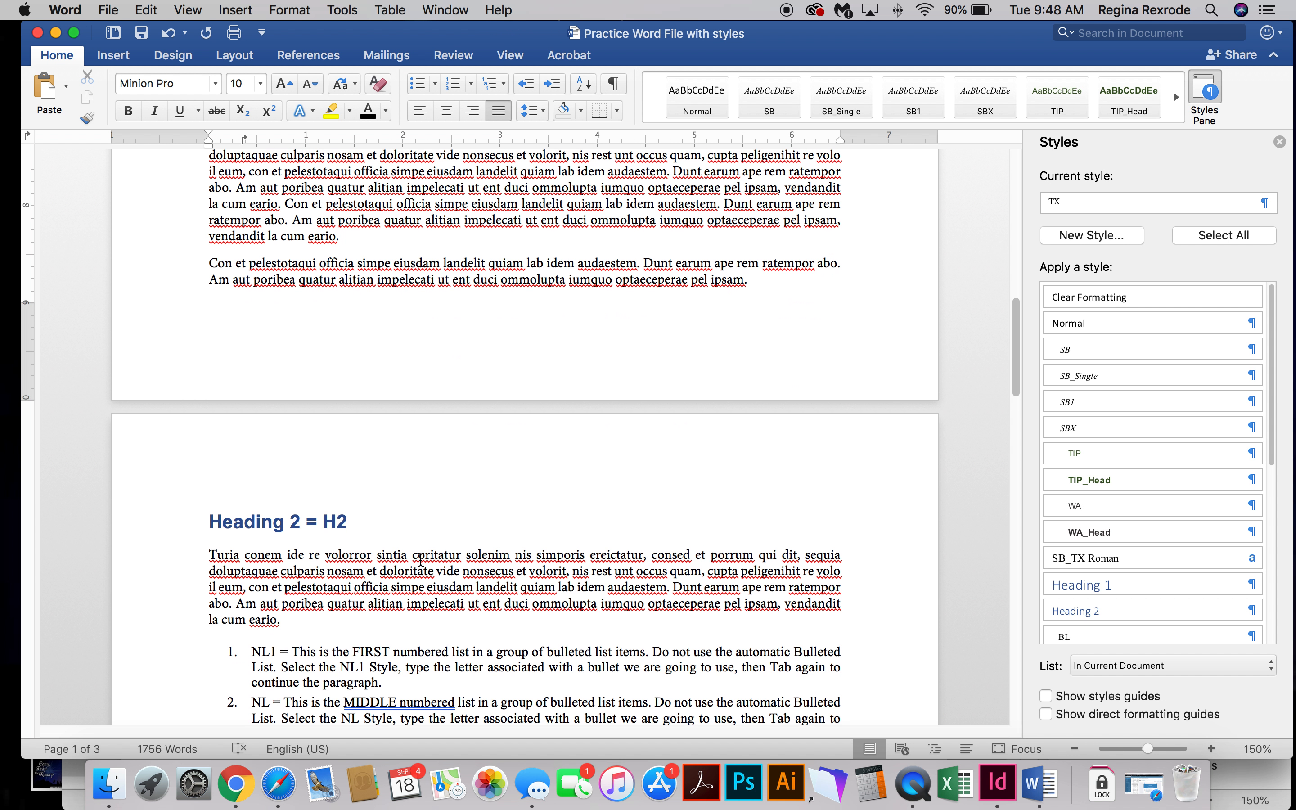
click(339, 493)
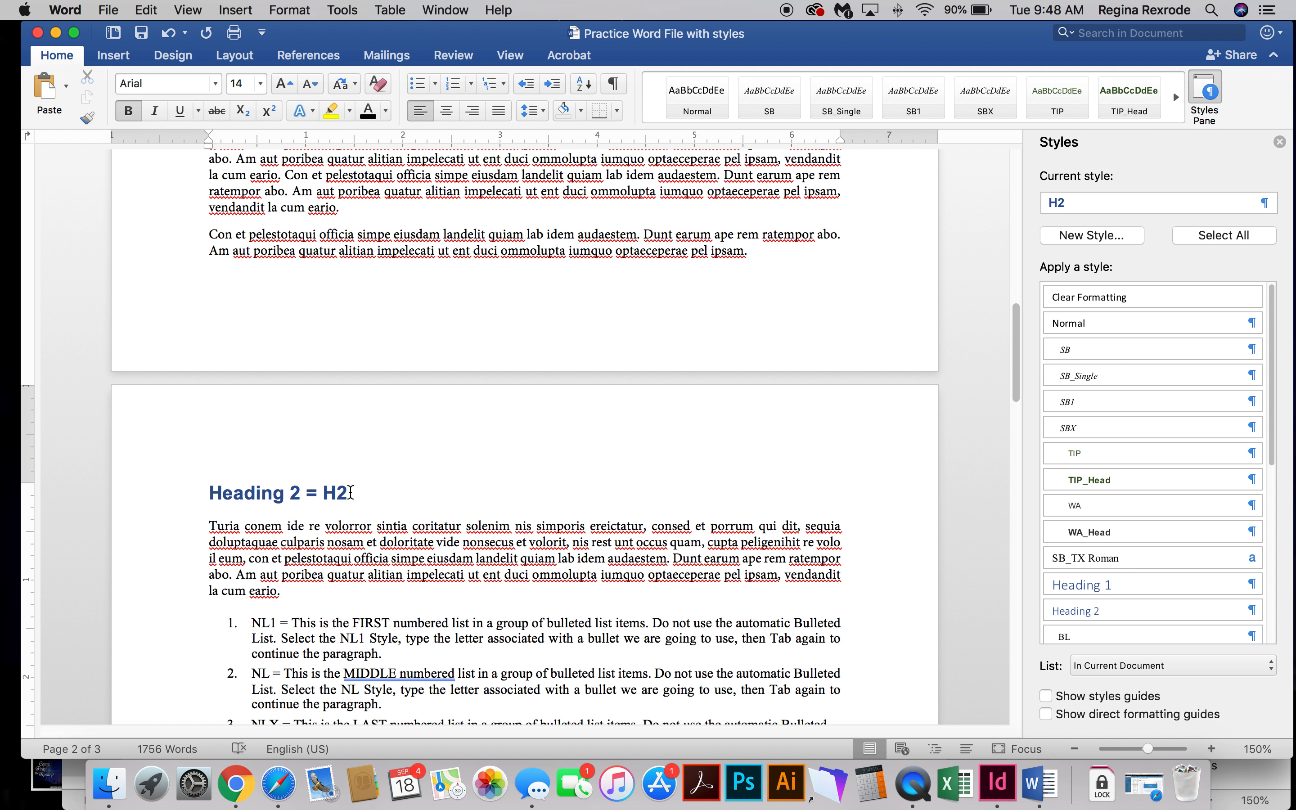
click(371, 558)
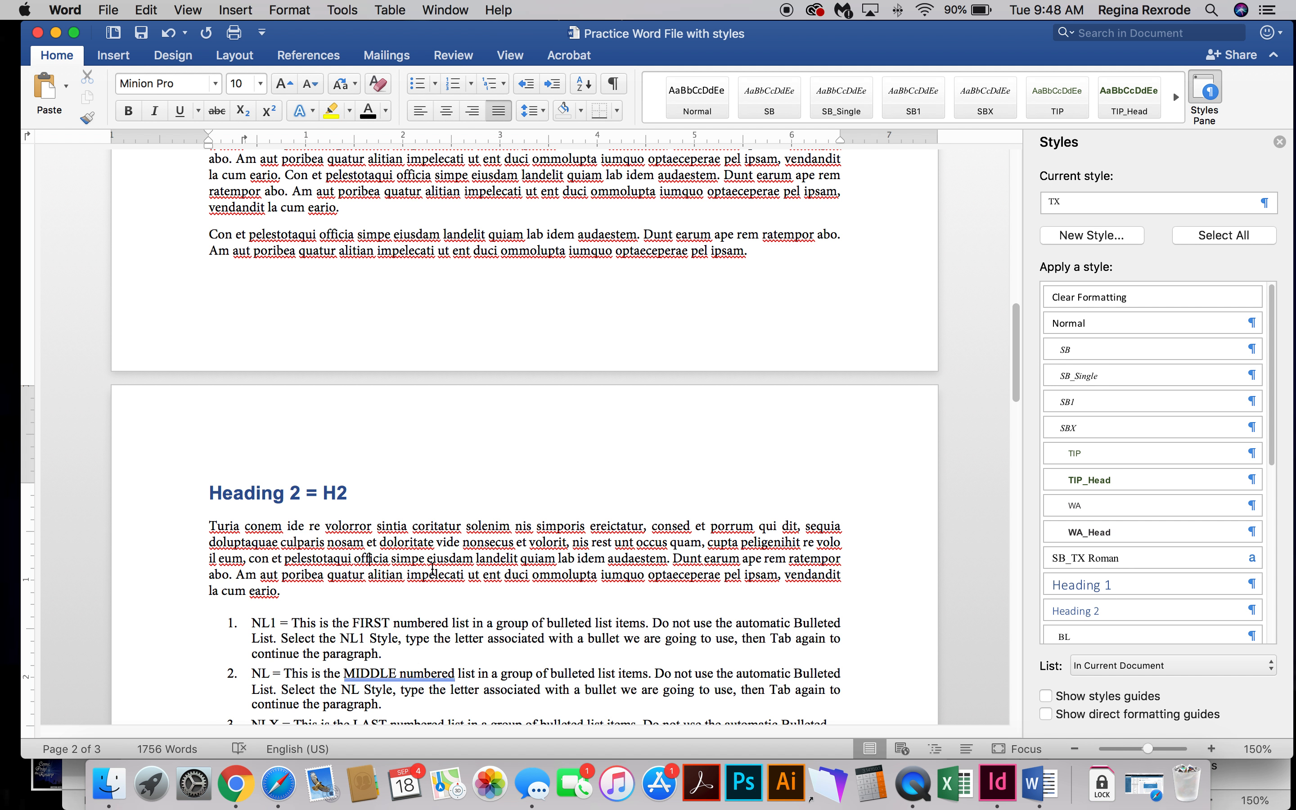
Examine the styles of the first, middle and last items in the numbered list and the following paragraph.
scroll(378, 558, down, 4)
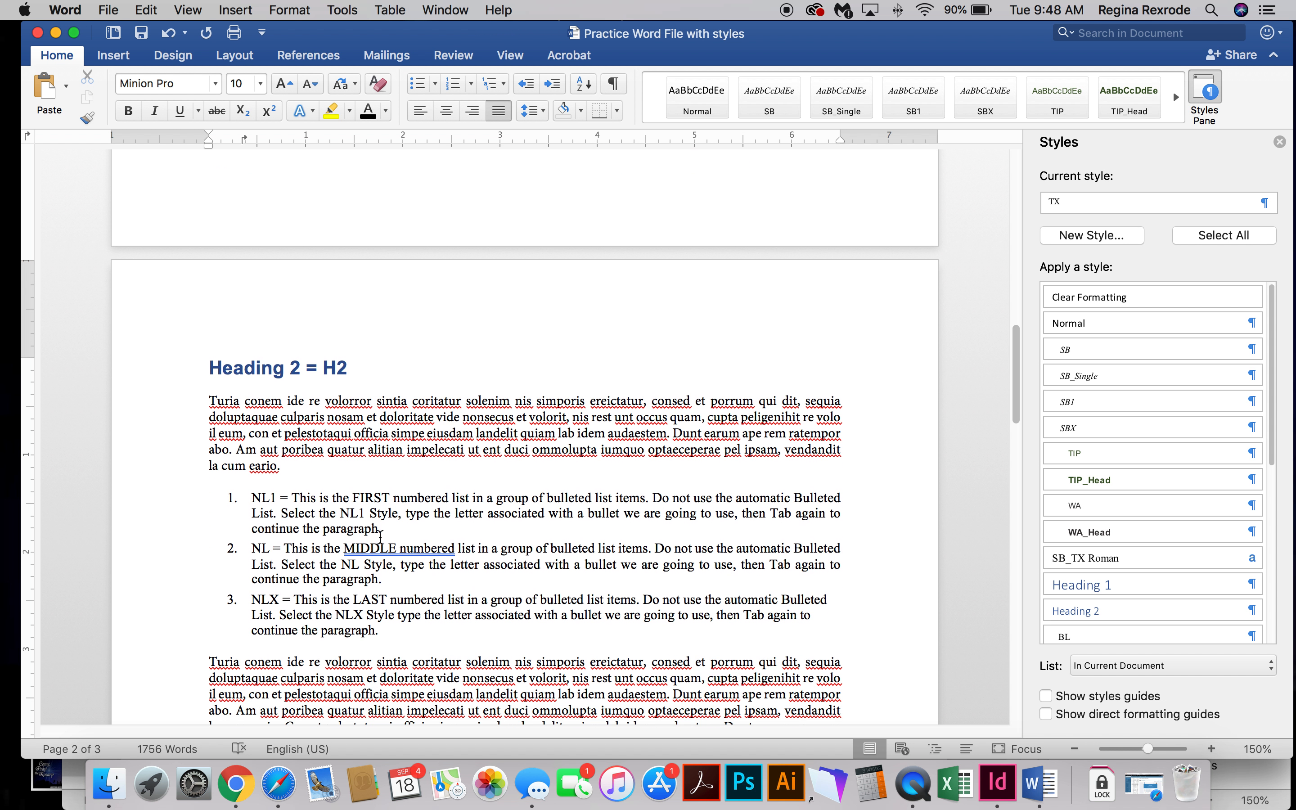
click(320, 514)
drag(321, 514, 351, 603)
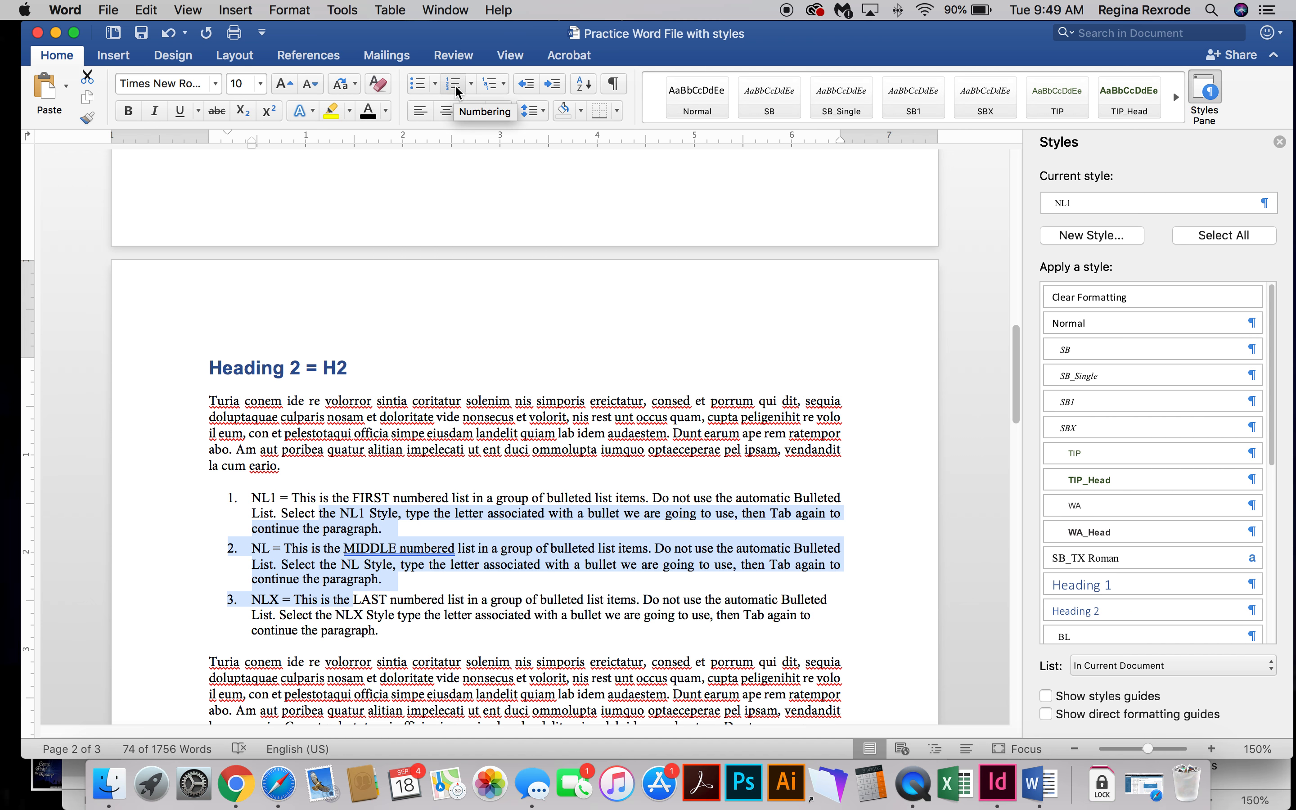
click(249, 508)
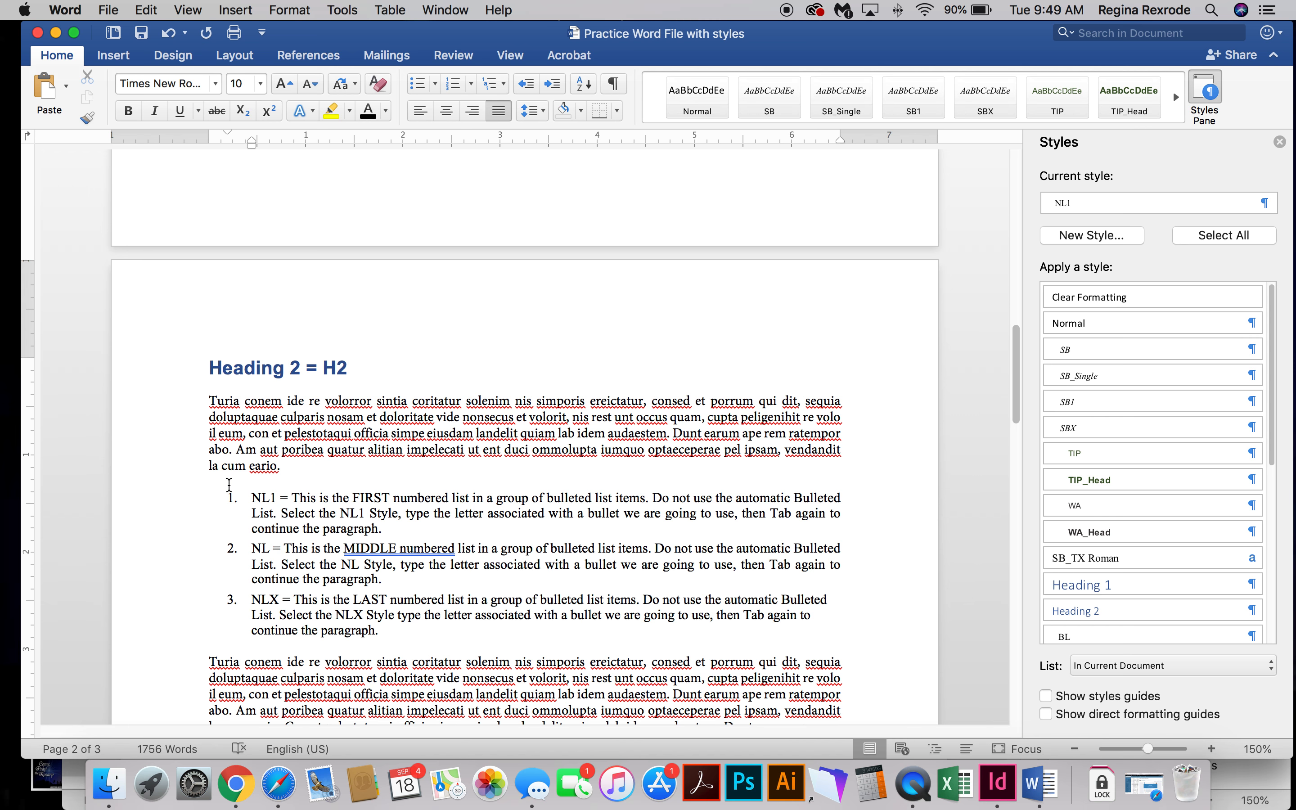
click(229, 487)
click(278, 599)
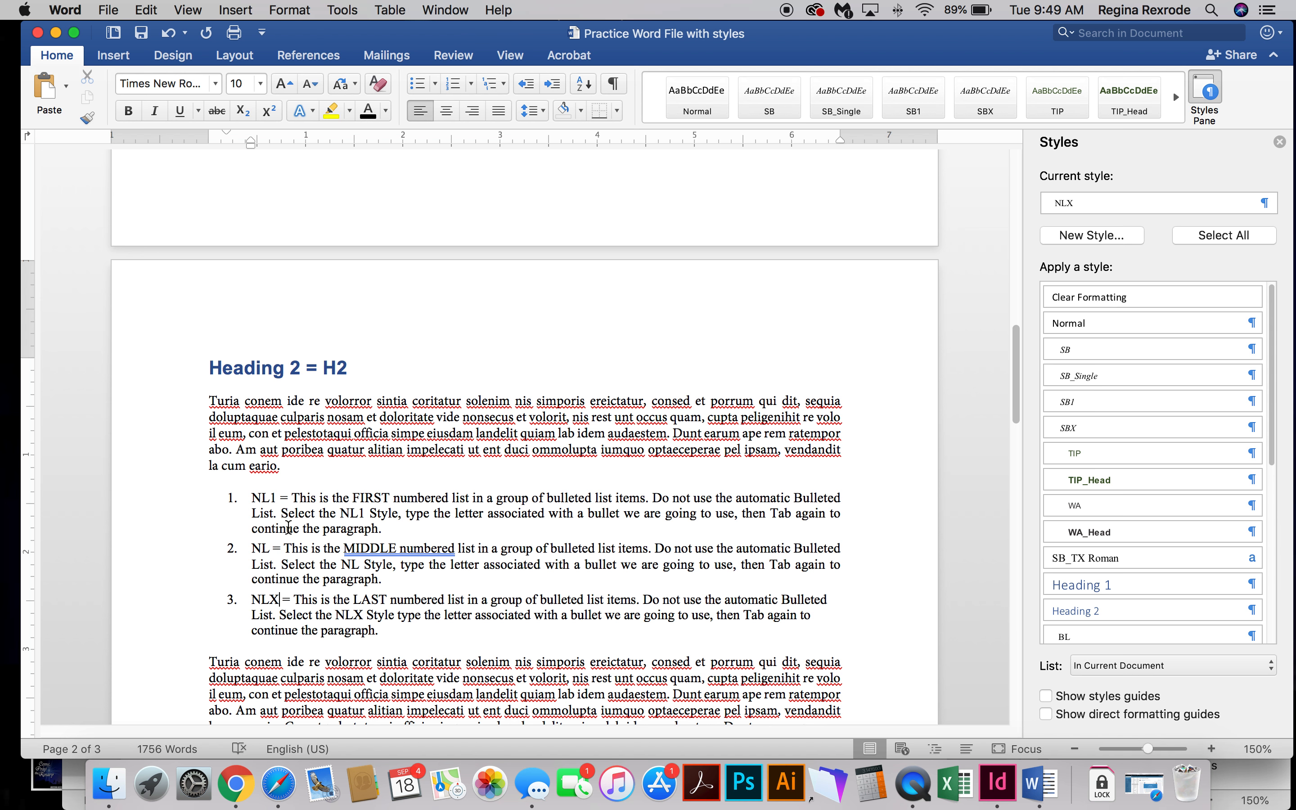
scroll(301, 595, down, 3)
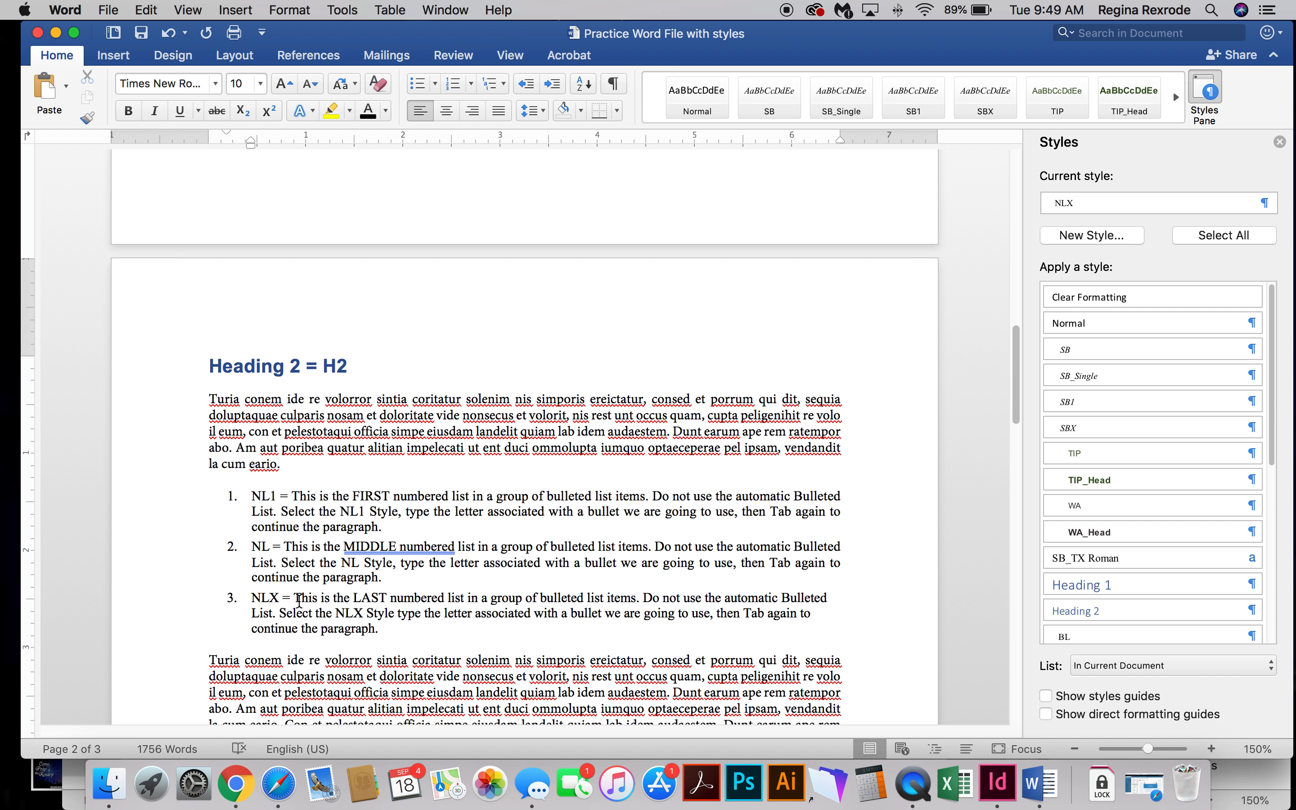
scroll(299, 602, down, 3)
click(301, 605)
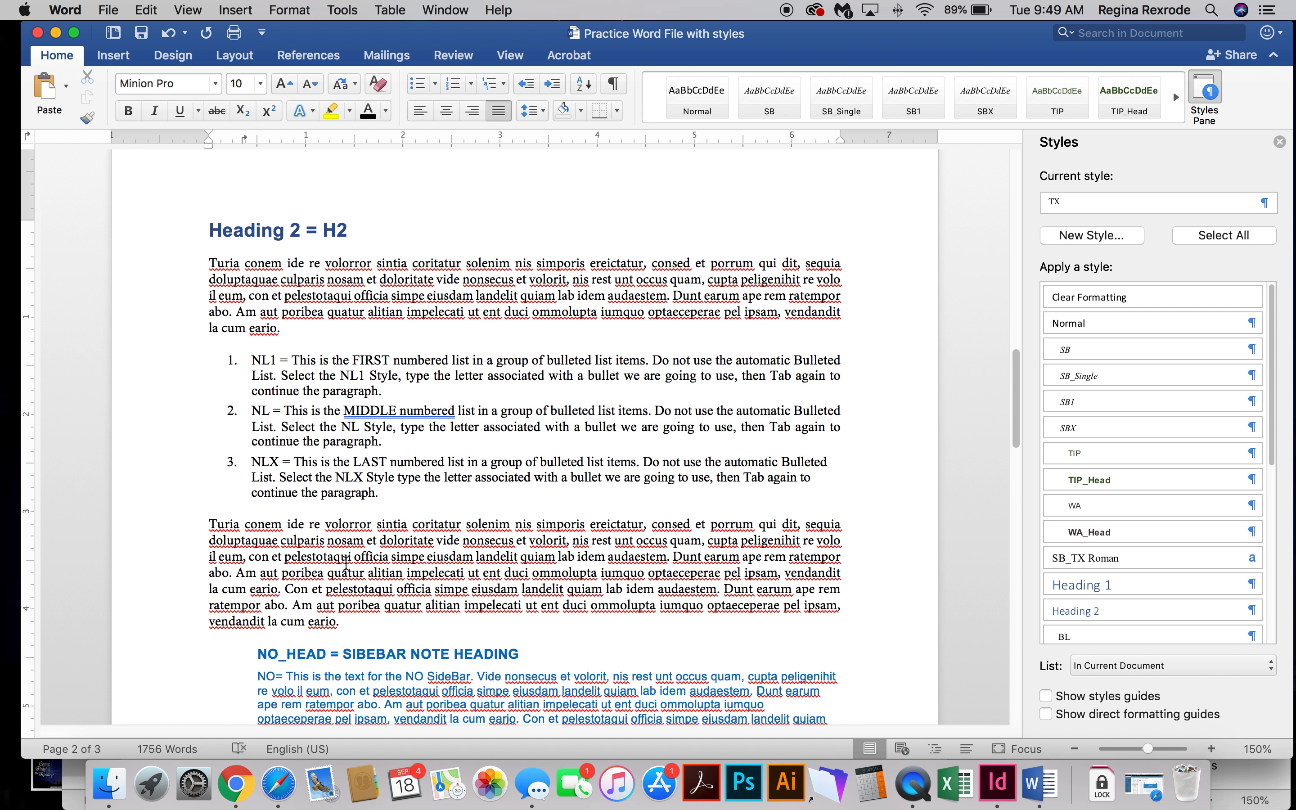
Inspect the styles of the sidebar note heading, its text and the production directive line.
scroll(357, 576, down, 6)
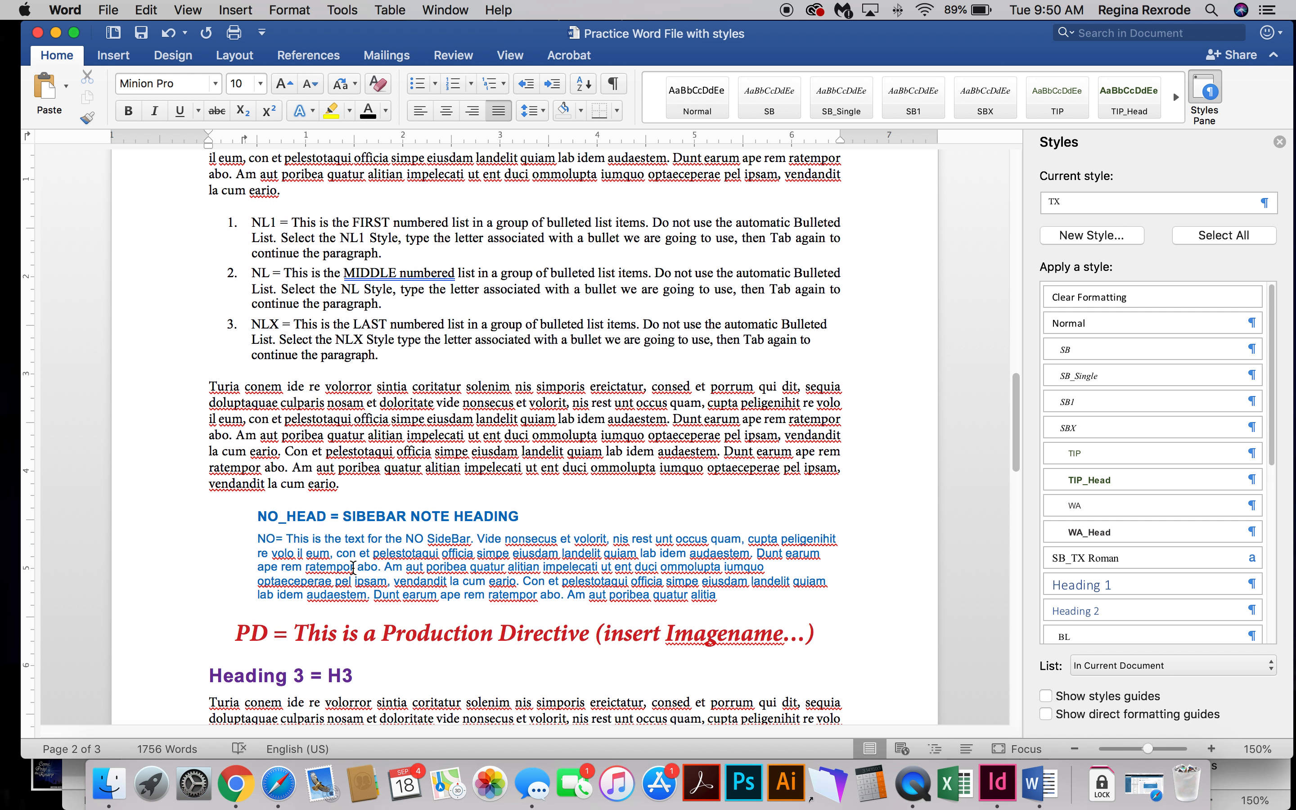
click(359, 511)
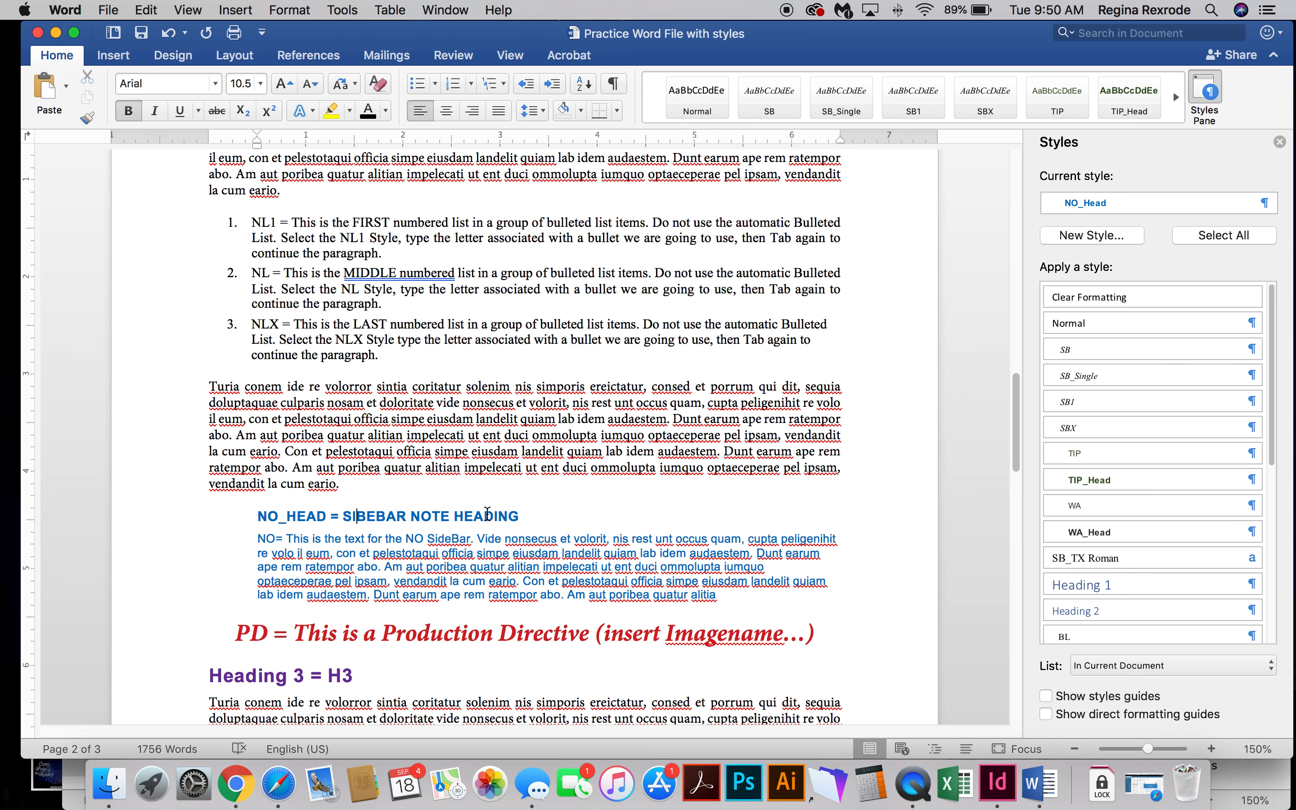
click(351, 555)
scroll(333, 554, down, 2)
scroll(348, 542, down, 1)
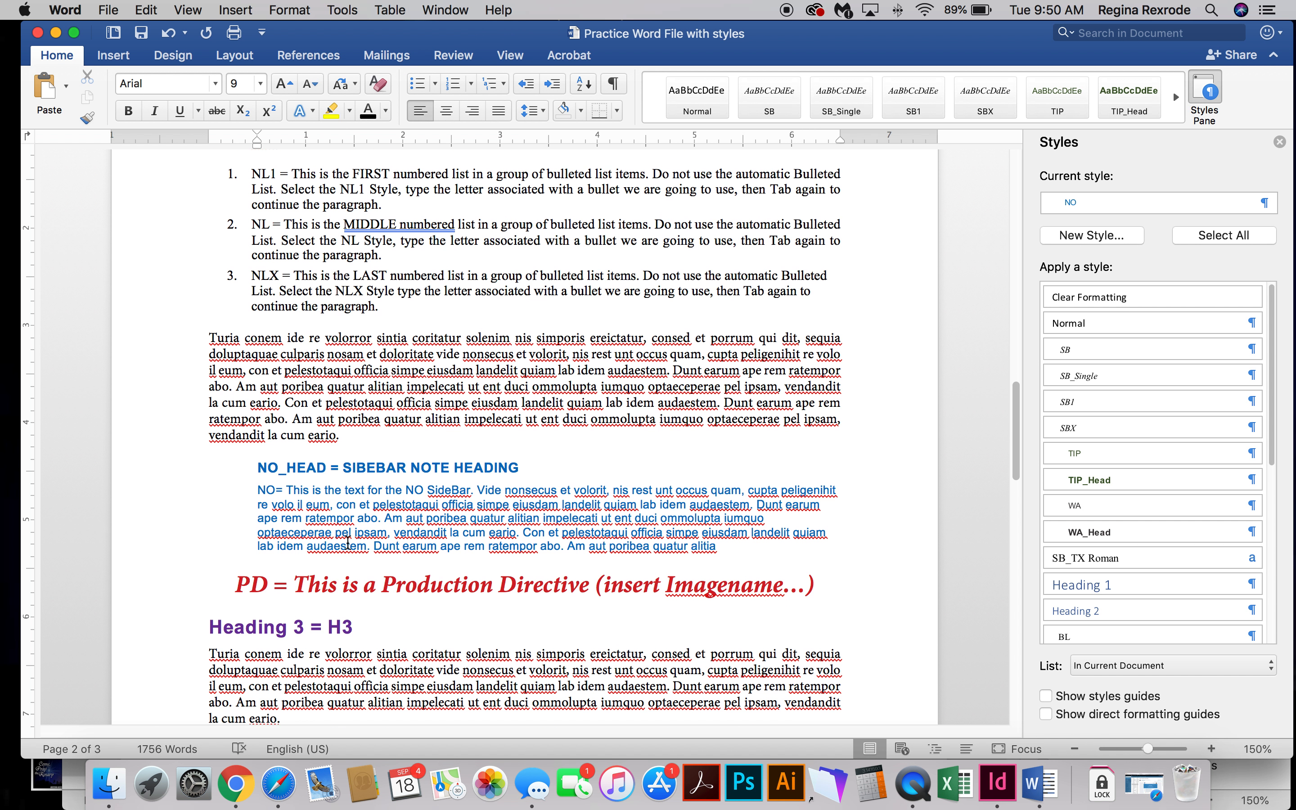
scroll(371, 520, down, 1)
scroll(371, 519, down, 1)
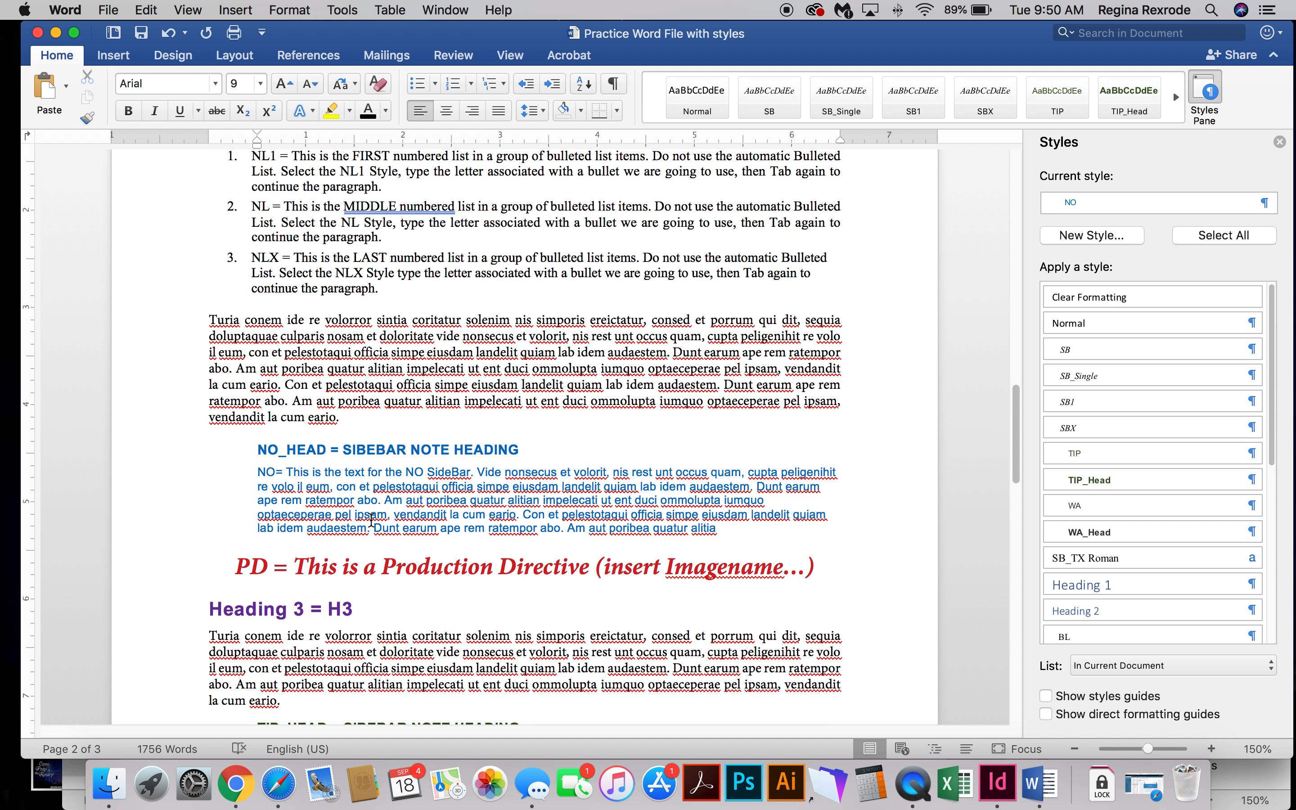
scroll(374, 559, down, 3)
click(395, 487)
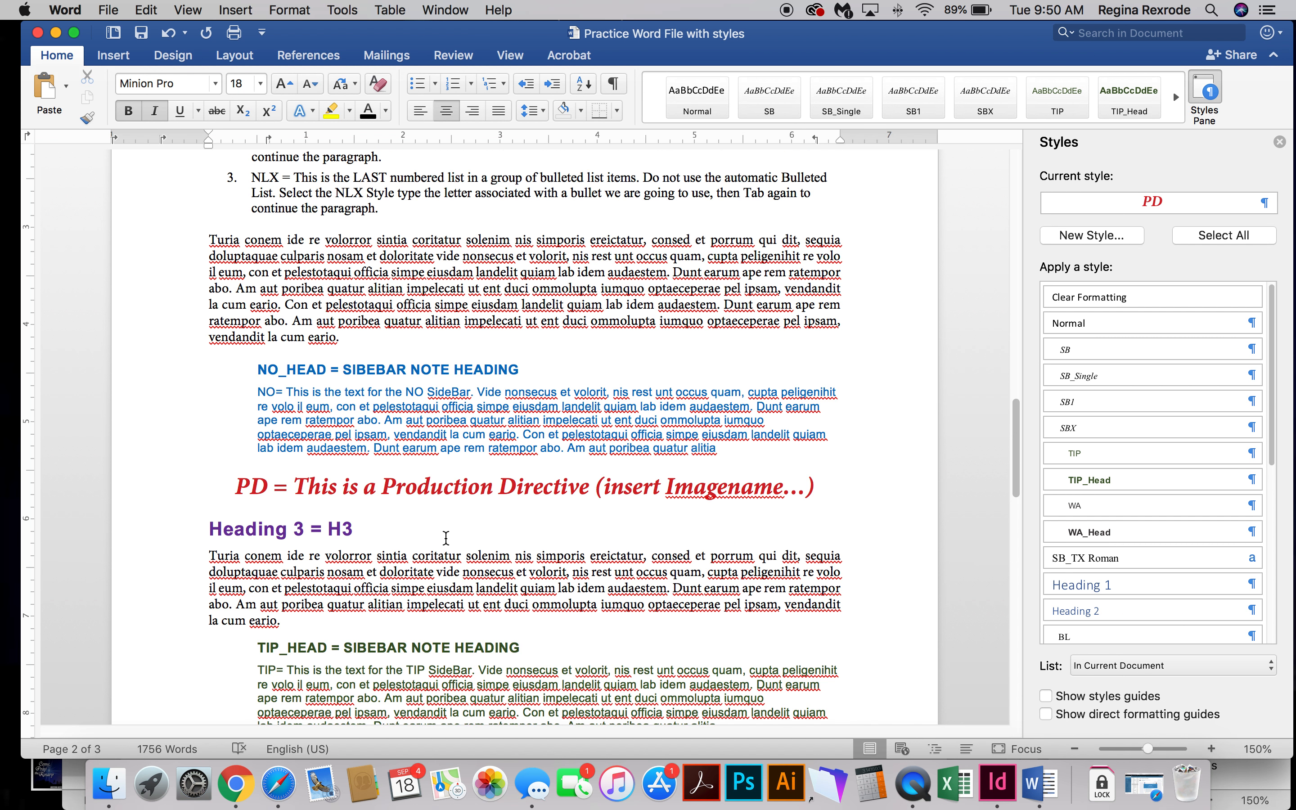
Check the styles of the next Heading 3, its body paragraph and the TIP sidebar heading.
scroll(407, 512, down, 1)
click(324, 498)
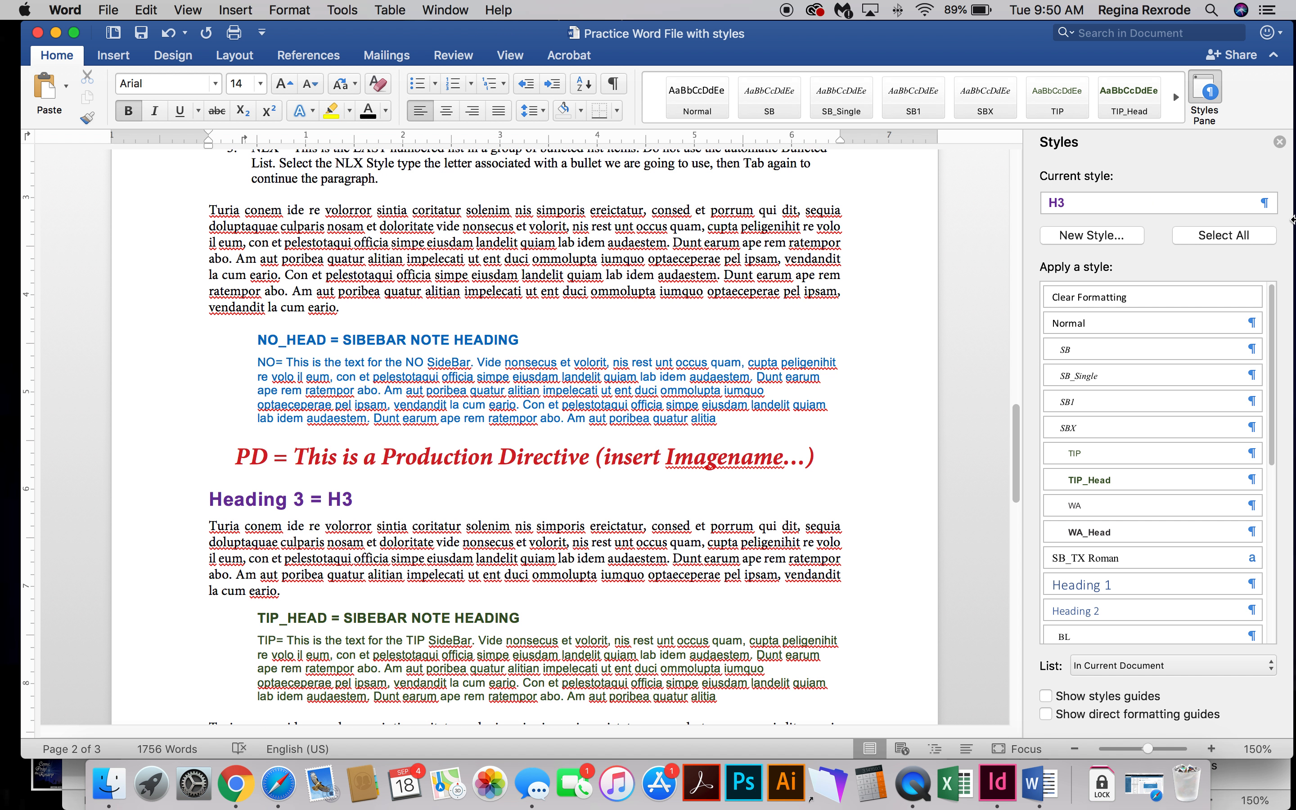
click(464, 559)
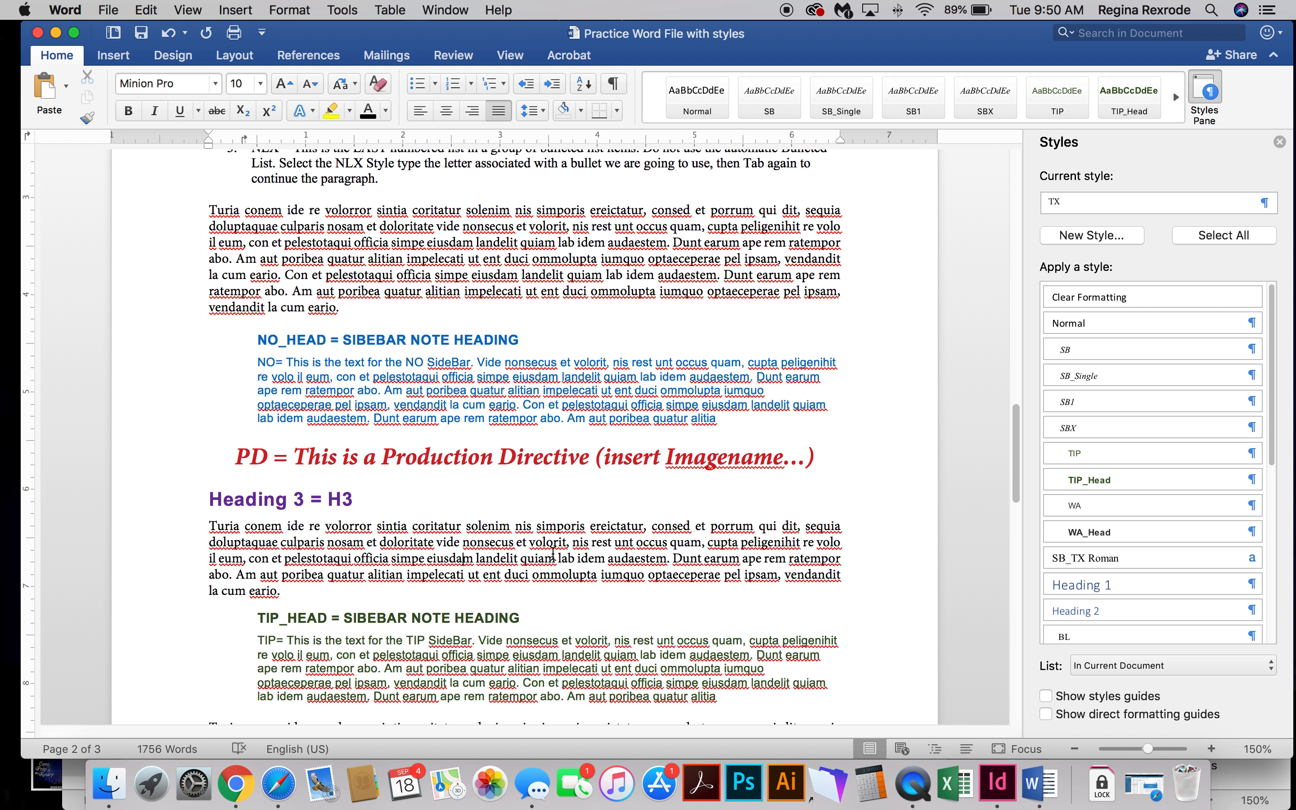
scroll(501, 559, down, 3)
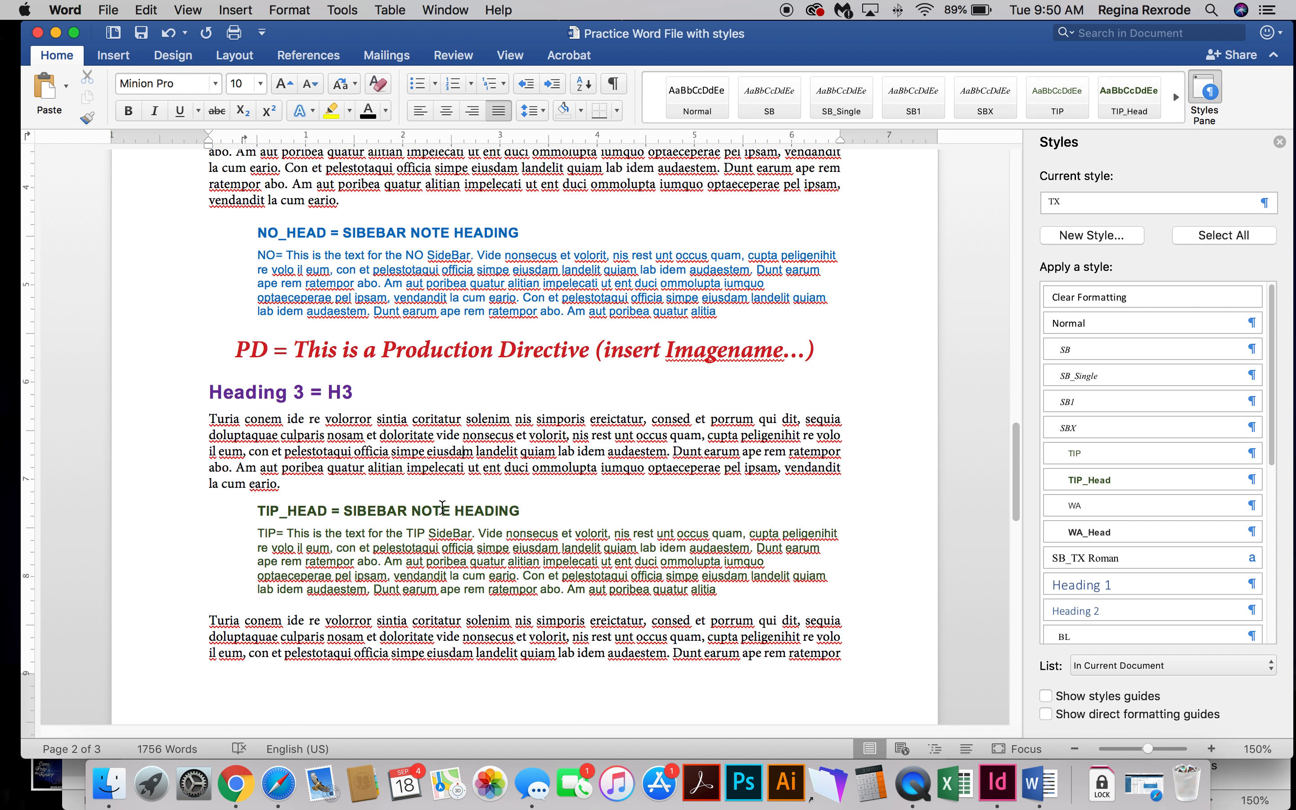
click(487, 509)
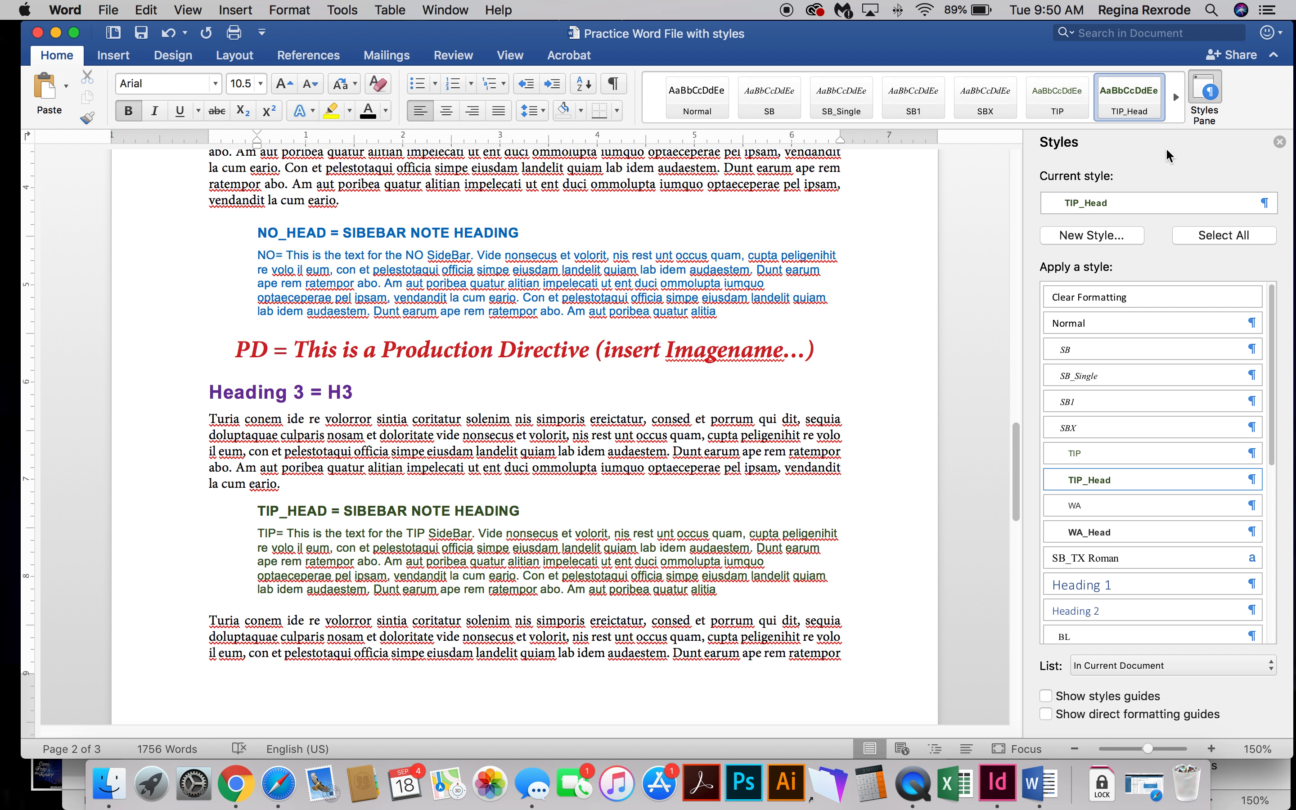
Check the styles of the TIP sidebar text and the body paragraph that follows it.
click(432, 563)
scroll(422, 321, down, 2)
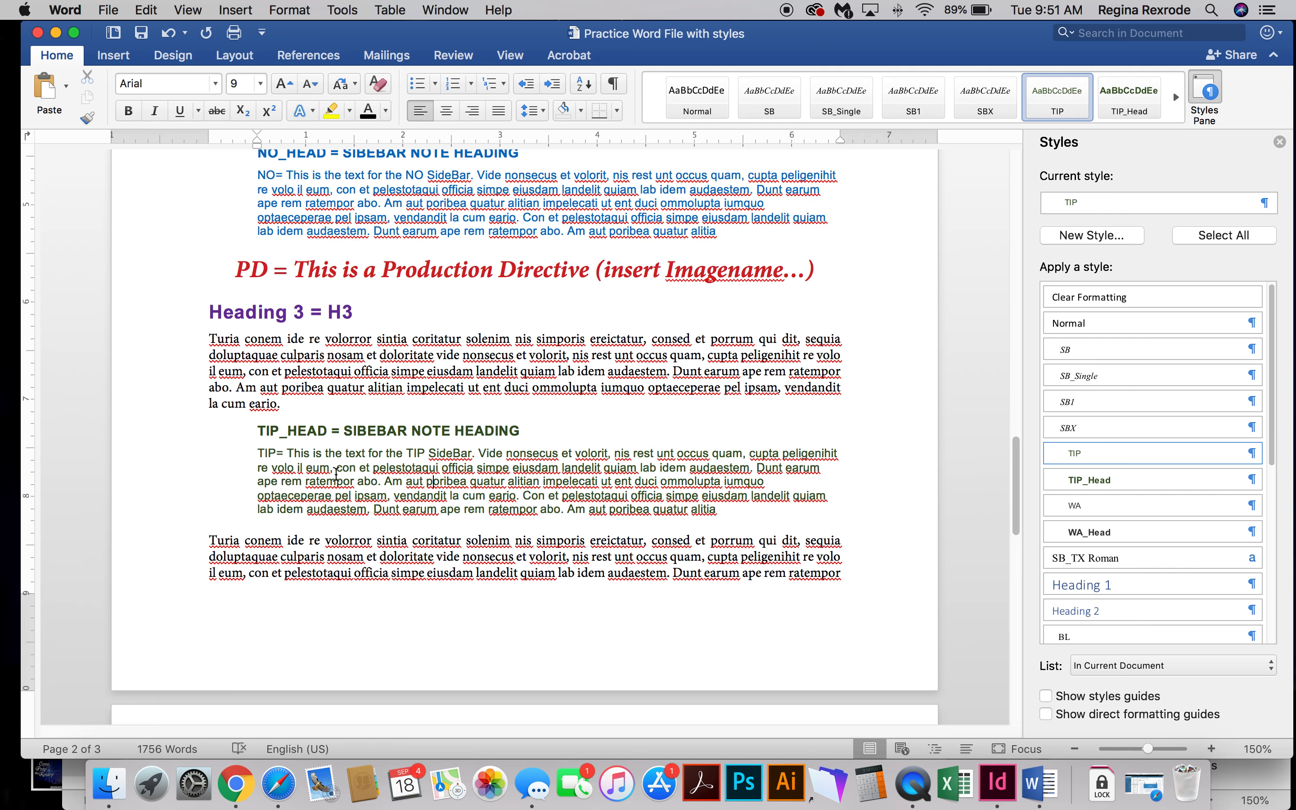
scroll(337, 482, down, 1)
click(342, 527)
Inspect the styles of the WARNING sidebar heading and its text on page three.
scroll(402, 535, down, 5)
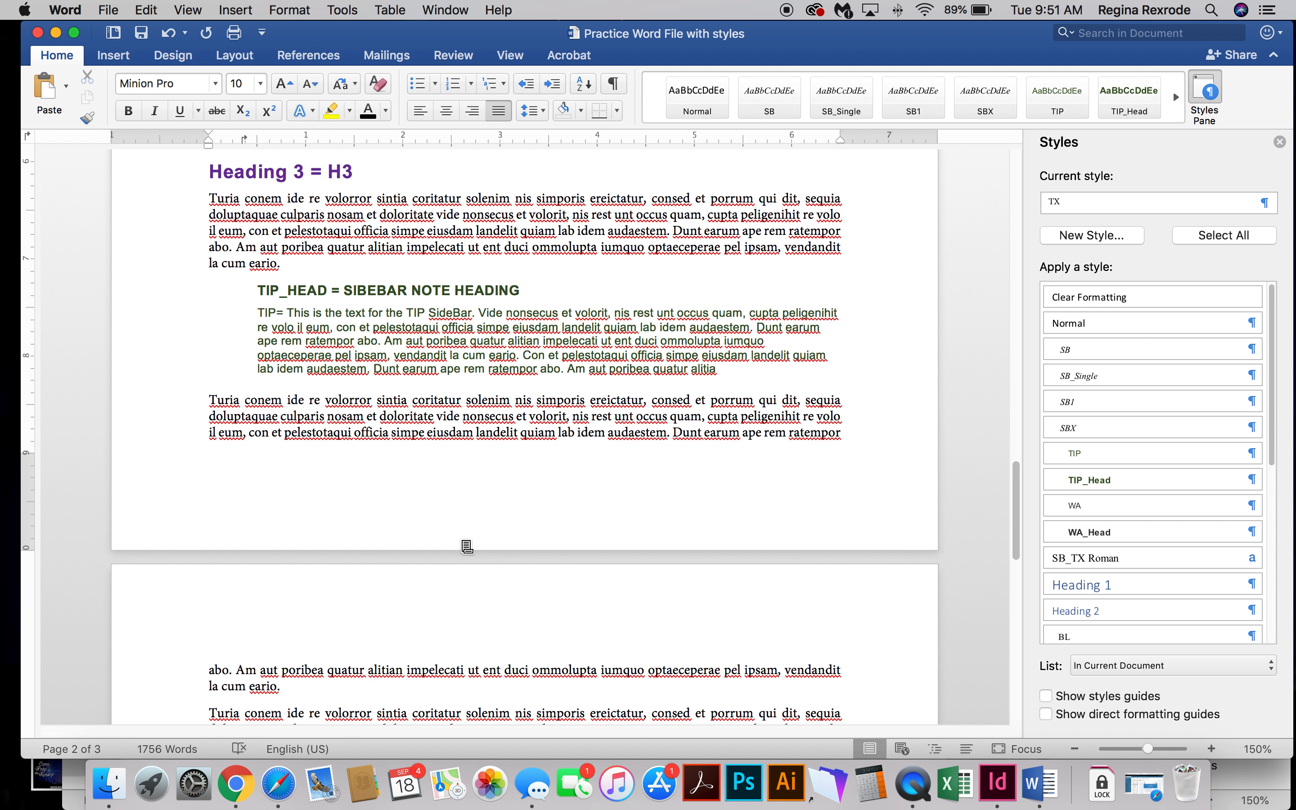
scroll(467, 546, down, 10)
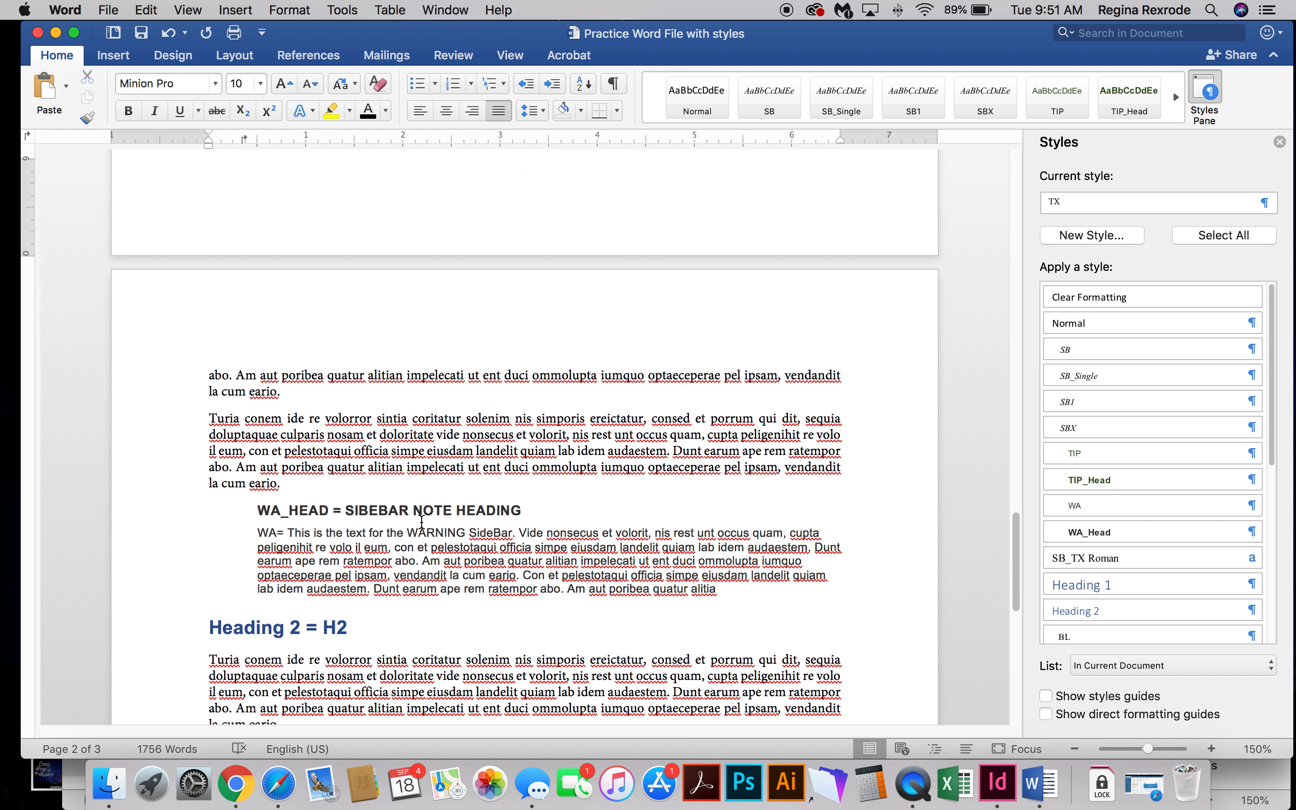
click(423, 508)
click(413, 560)
Check the styles of the middle and first step-bulleted items and of a selected text run in the last item.
scroll(439, 563, down, 4)
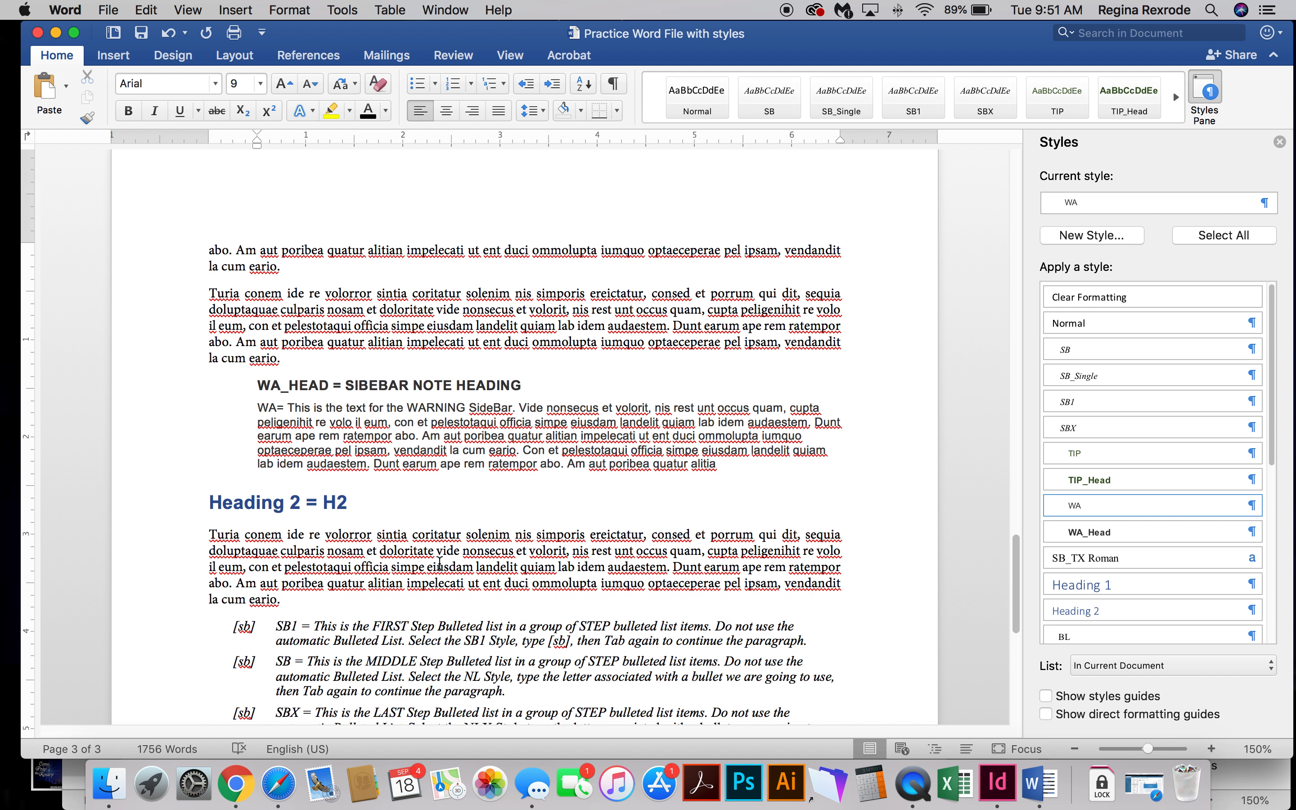
scroll(439, 563, down, 5)
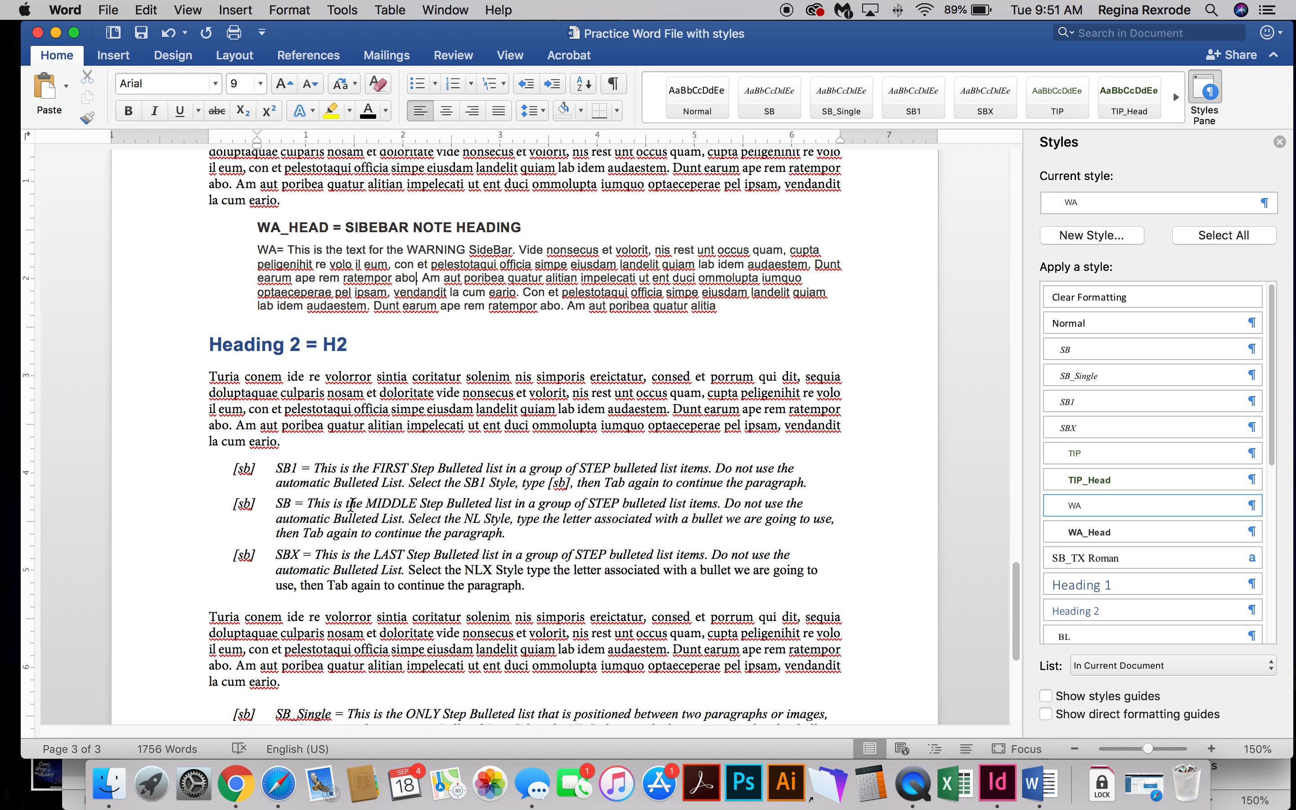
click(352, 498)
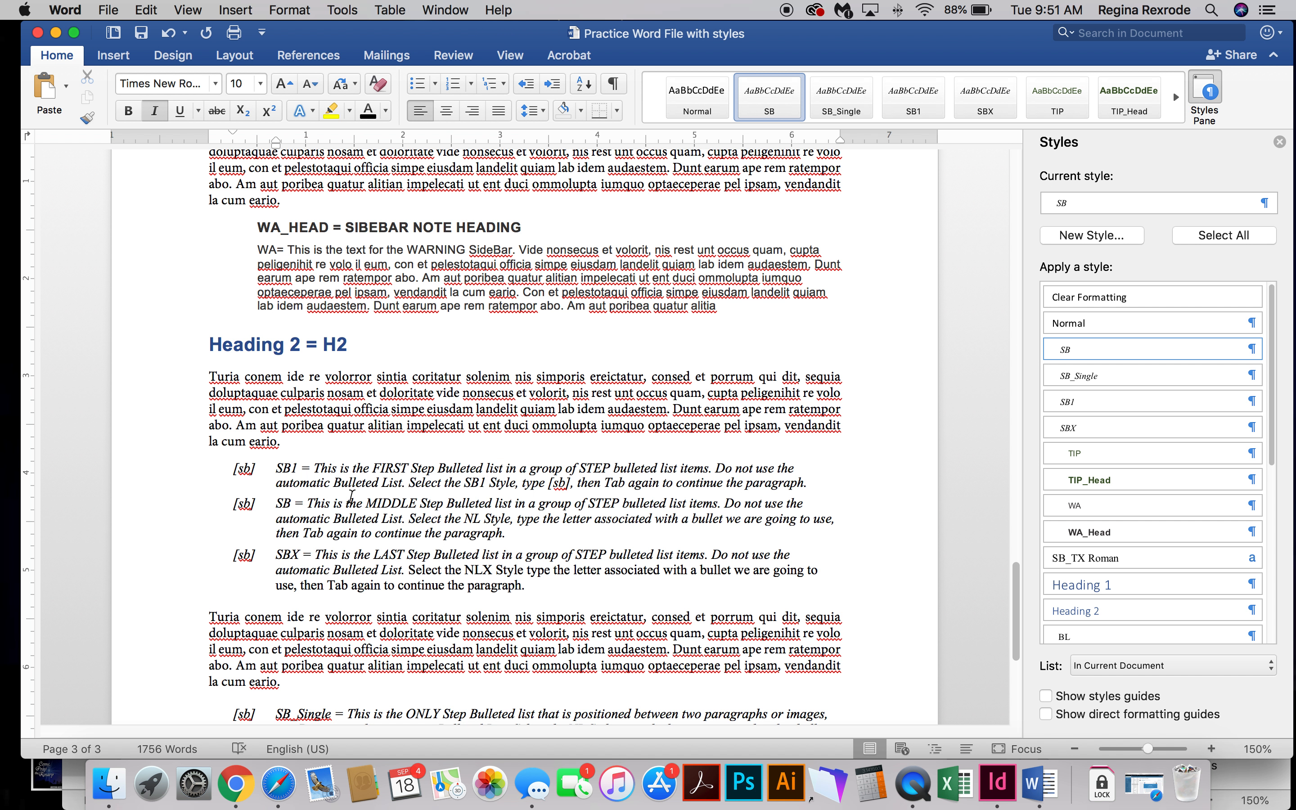
click(349, 470)
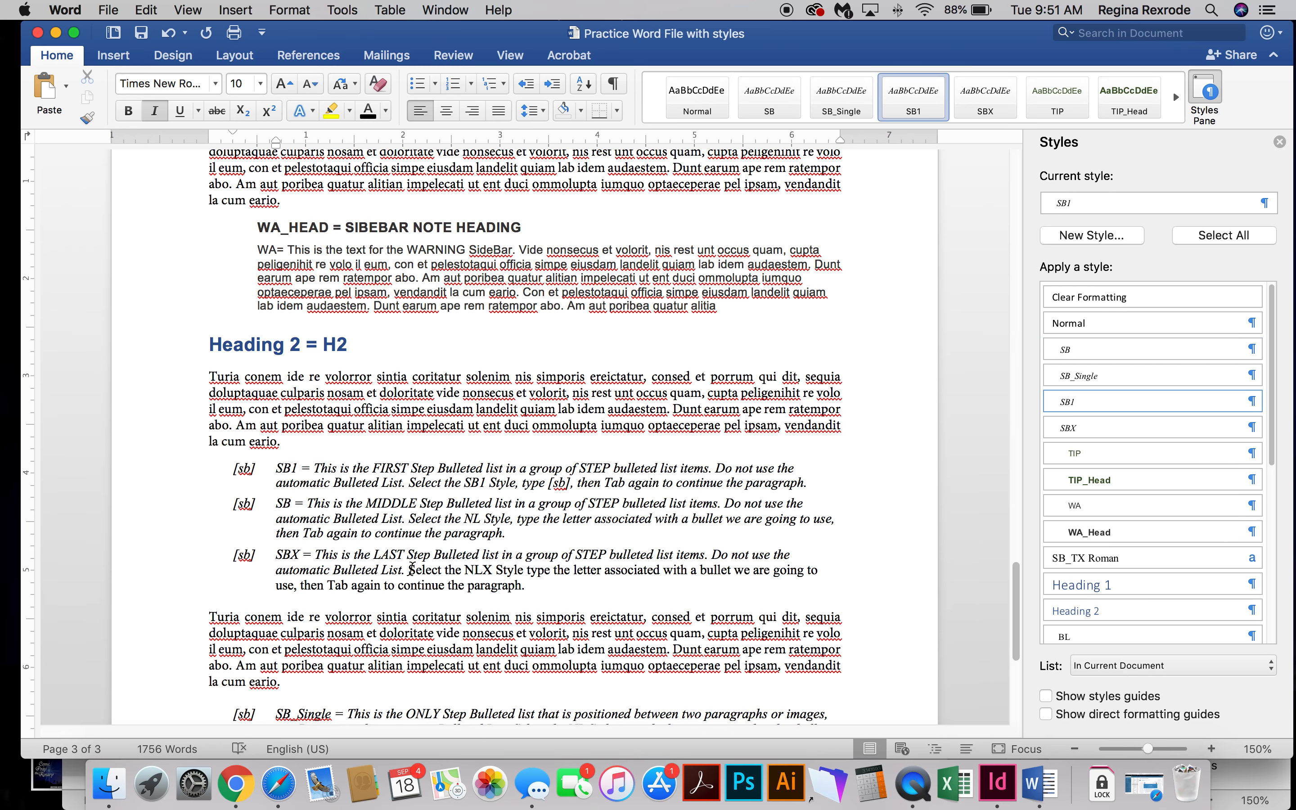
drag(411, 567, 525, 584)
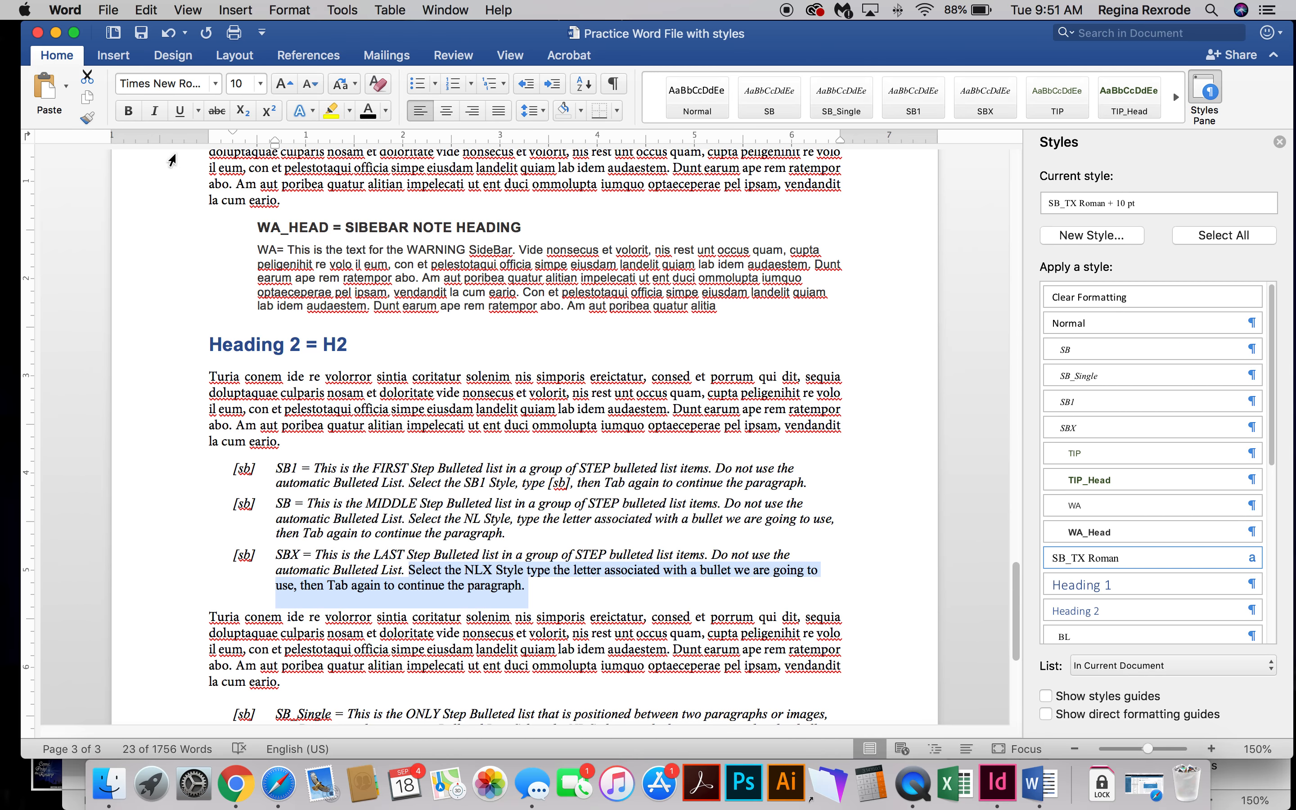
Recheck the styles of the first, middle and last step-bulleted items, then inspect the SB_Single item's style.
scroll(441, 574, down, 2)
scroll(441, 574, down, 3)
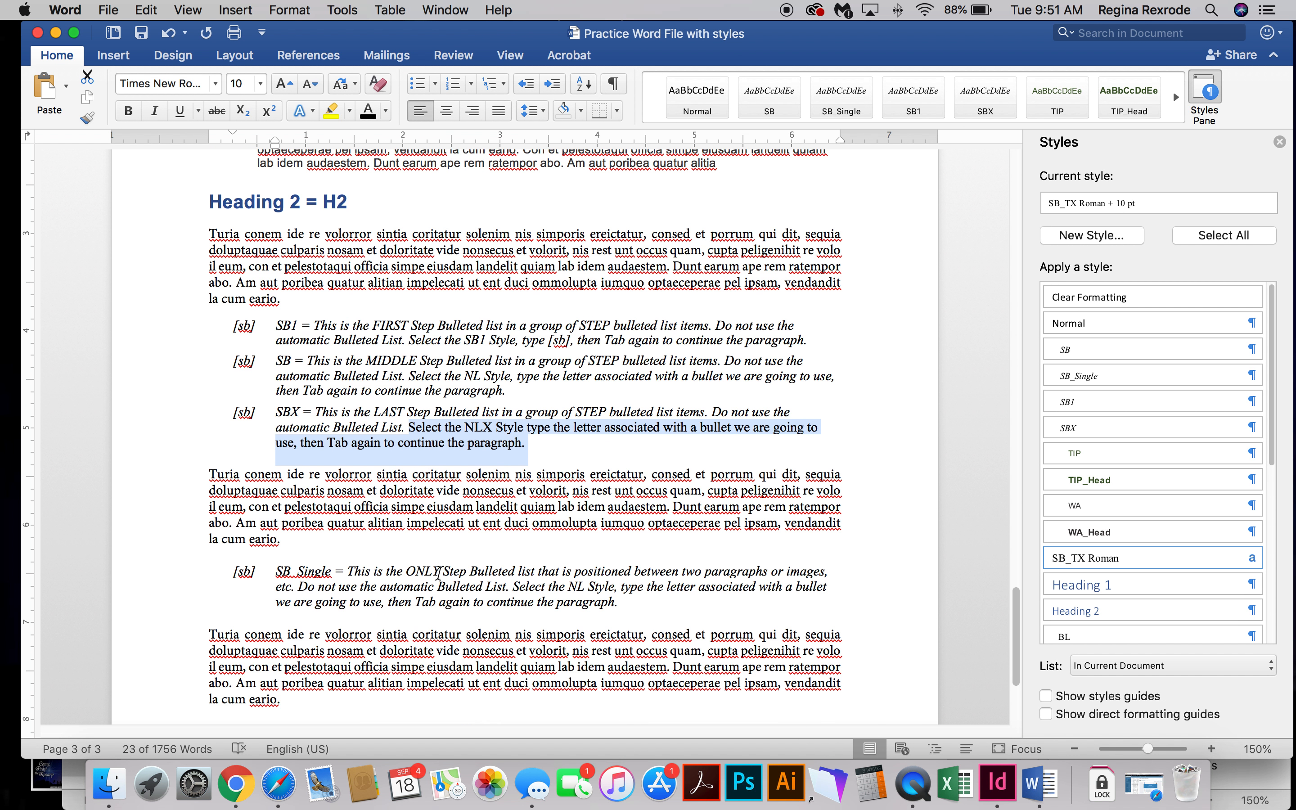
click(318, 325)
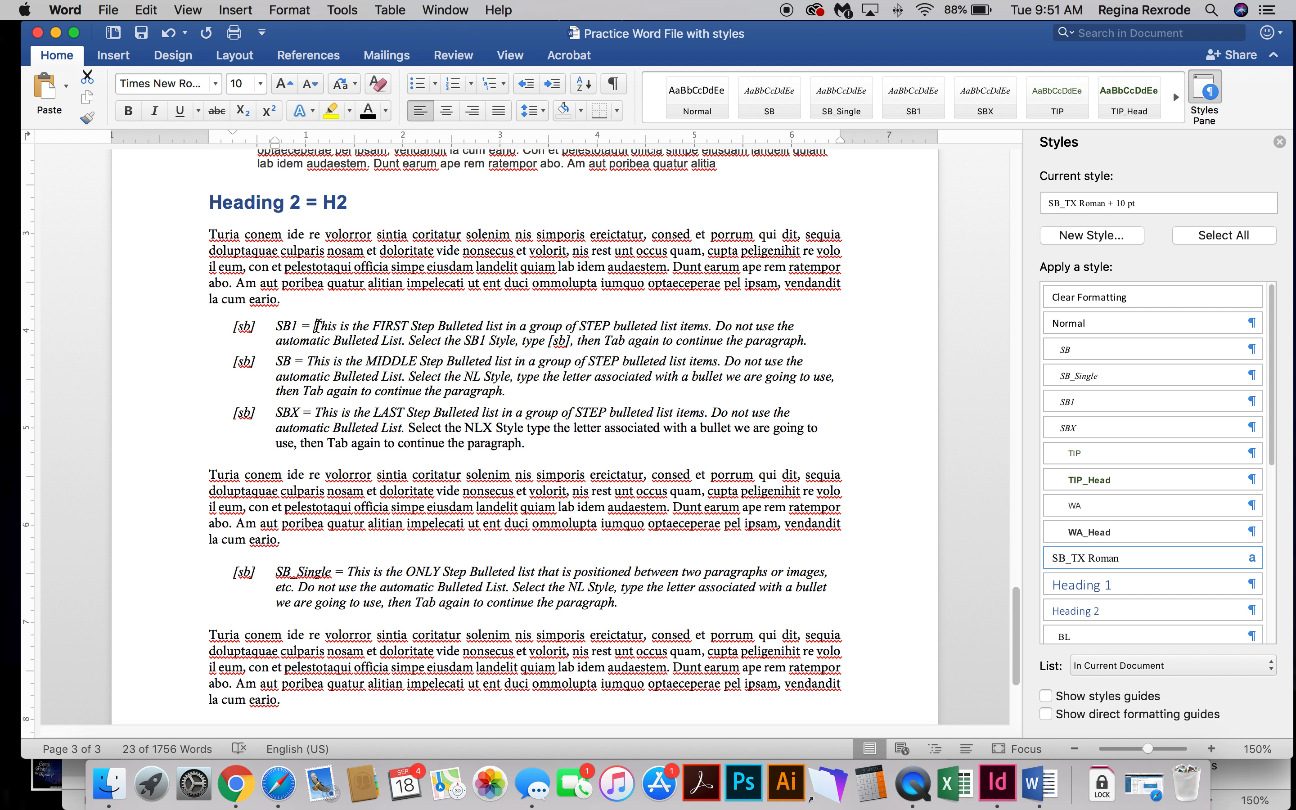
click(327, 368)
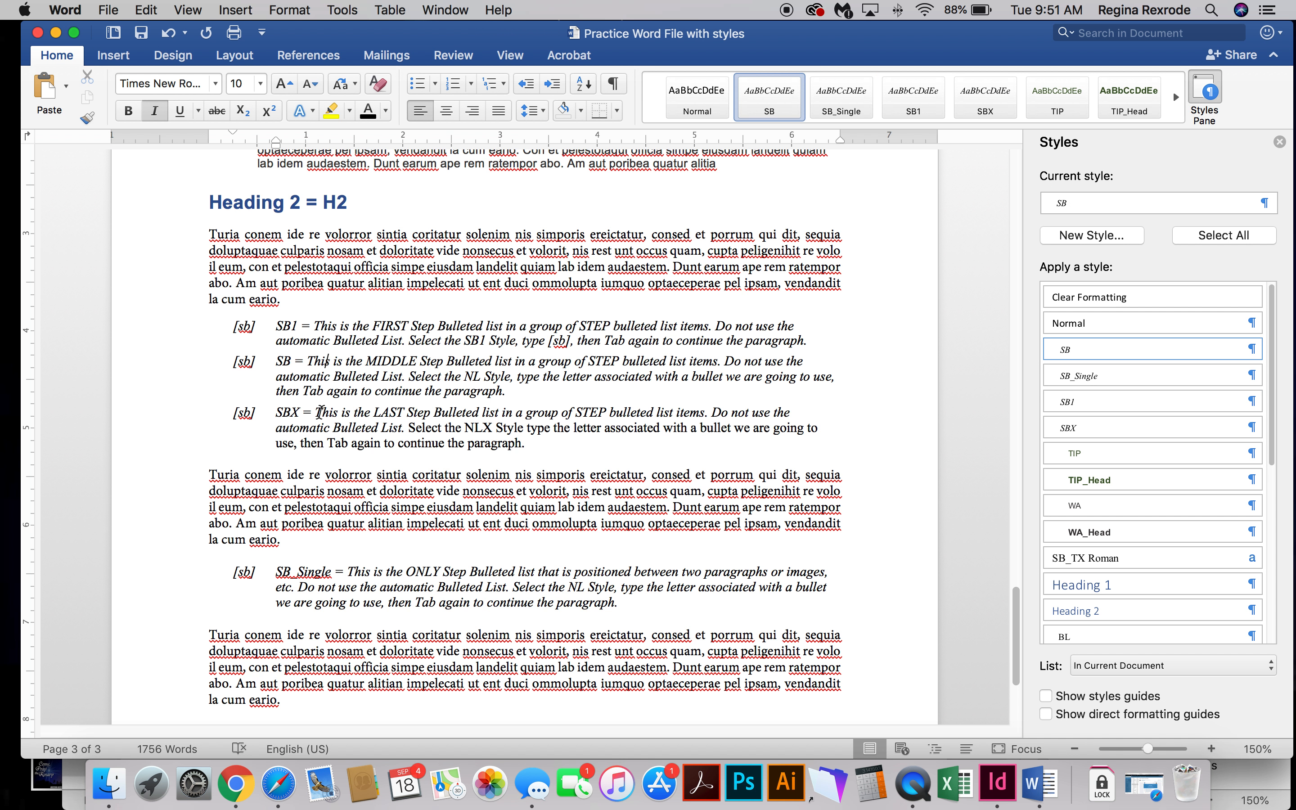
click(316, 415)
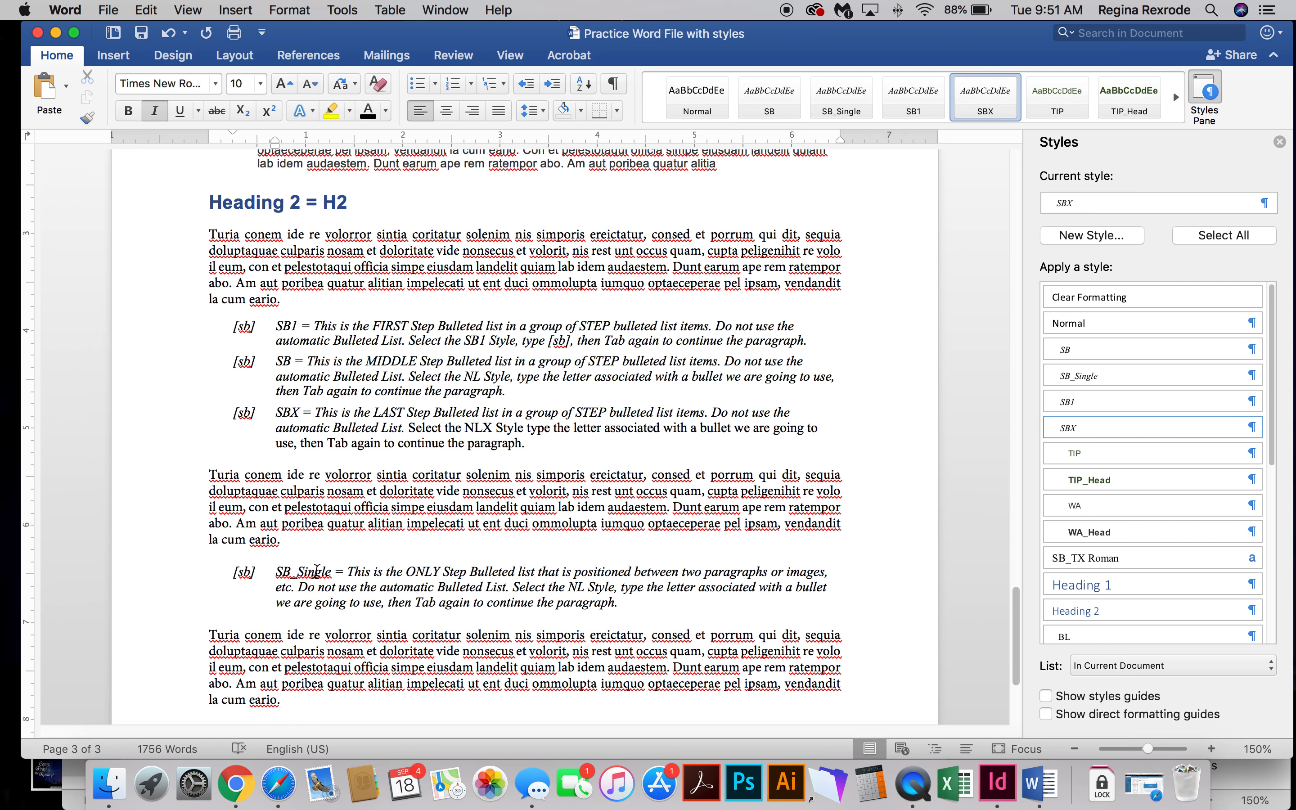
click(349, 574)
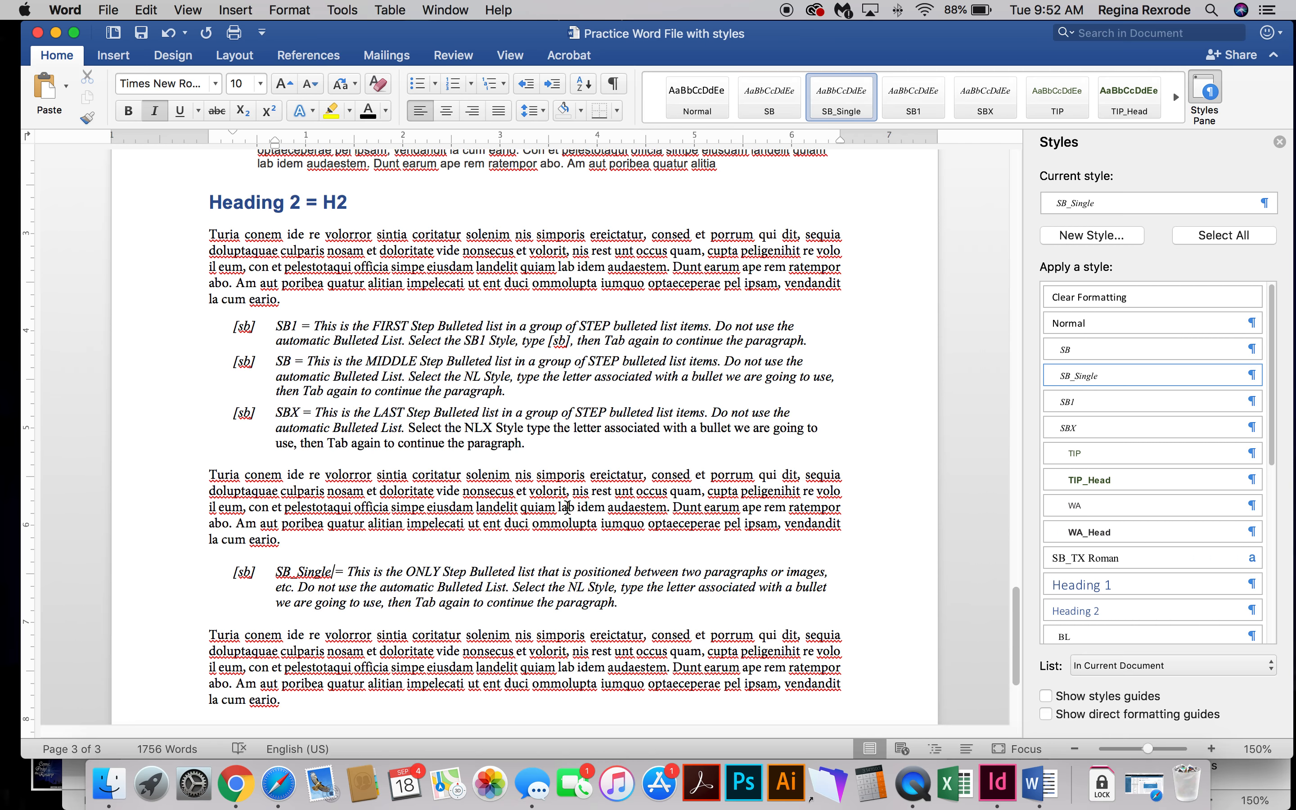
scroll(392, 573, down, 5)
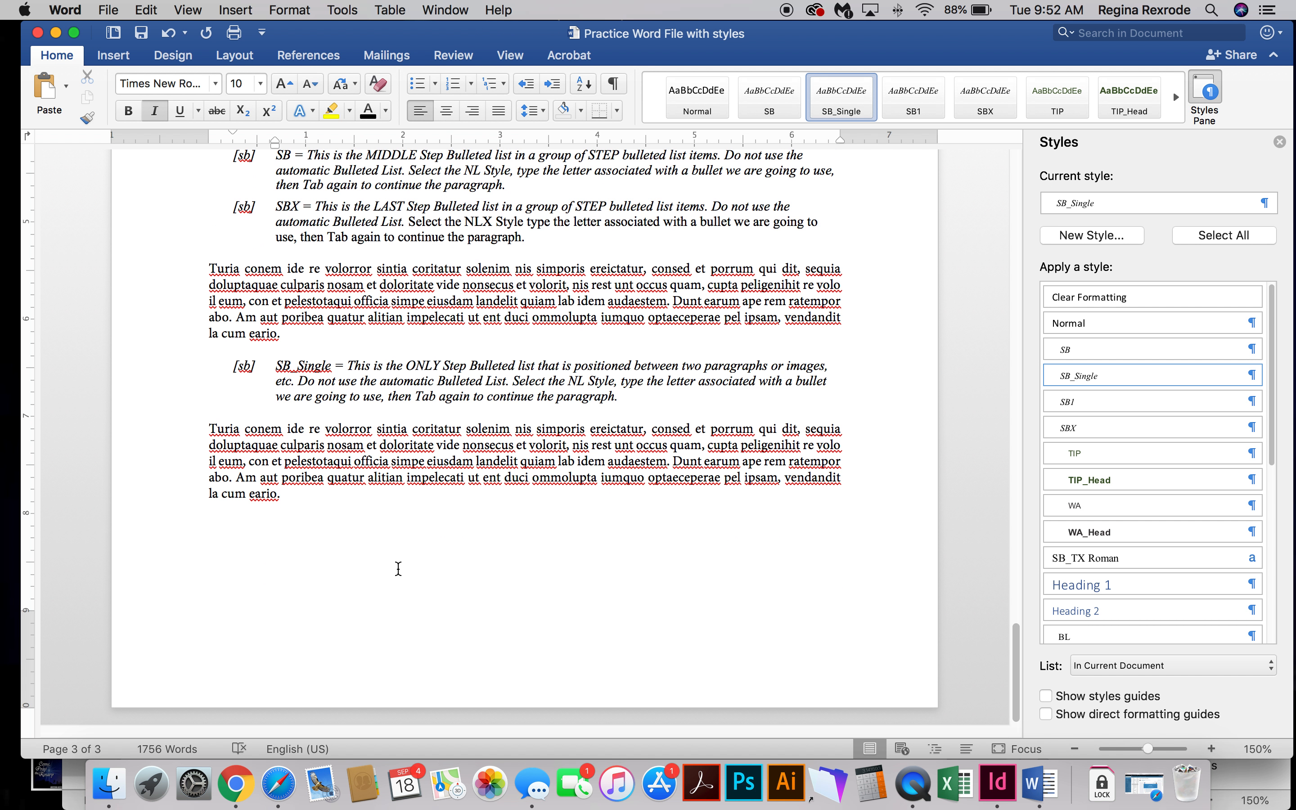
scroll(573, 576, up, 1)
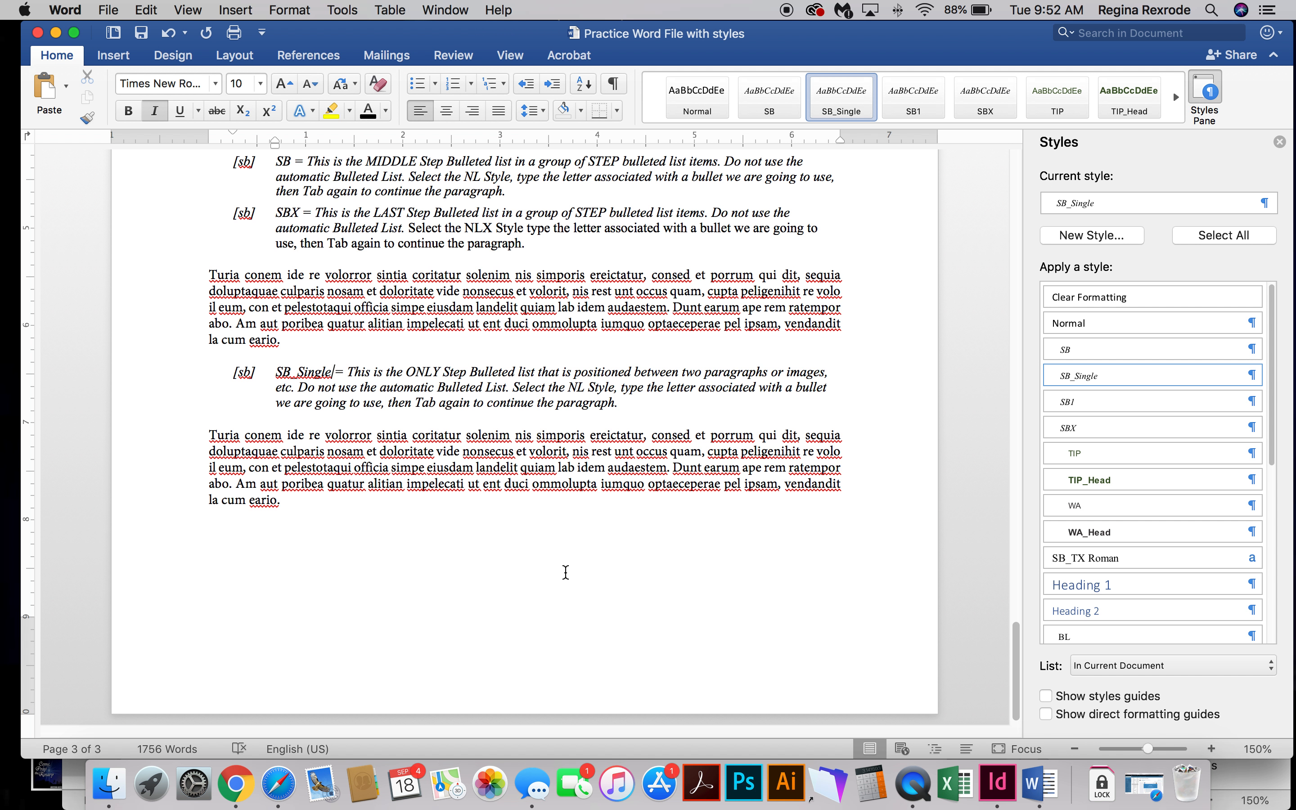